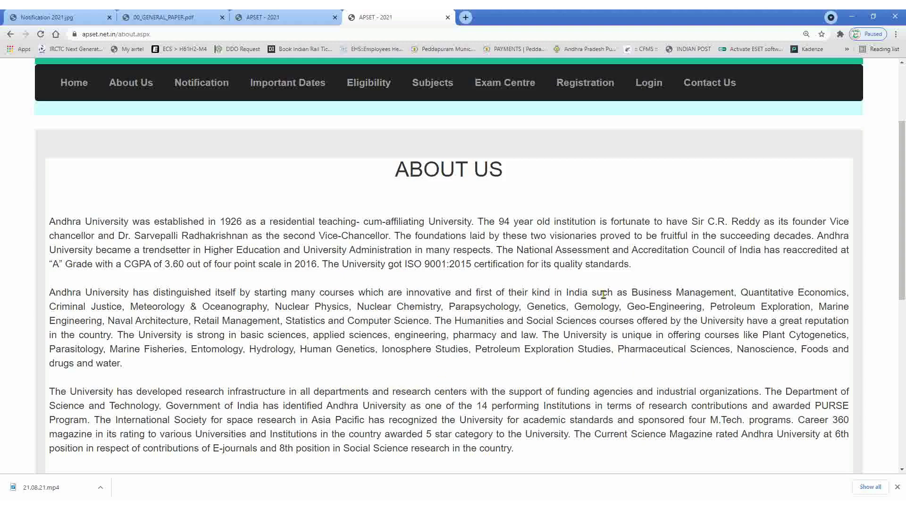
Look through the About Us page down to its table of important dates
left_click_drag(902, 259, 904, 206)
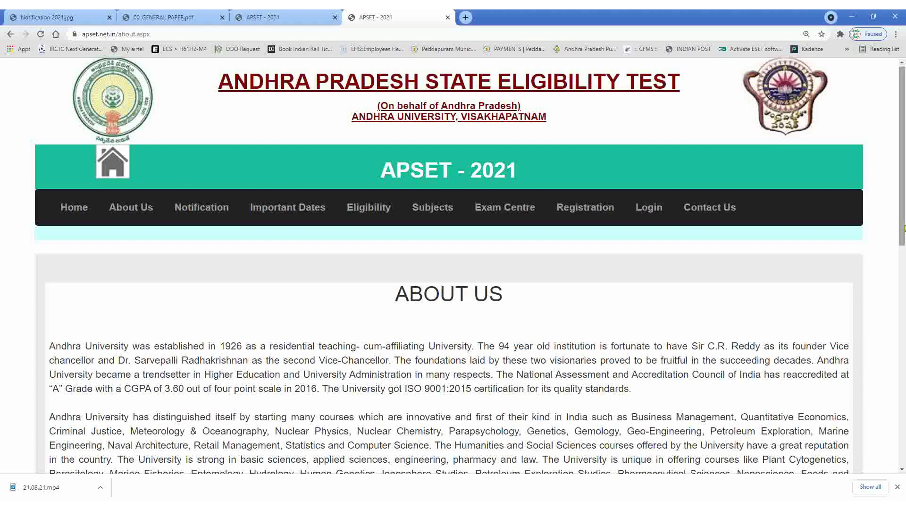
left_click_drag(904, 228, 896, 451)
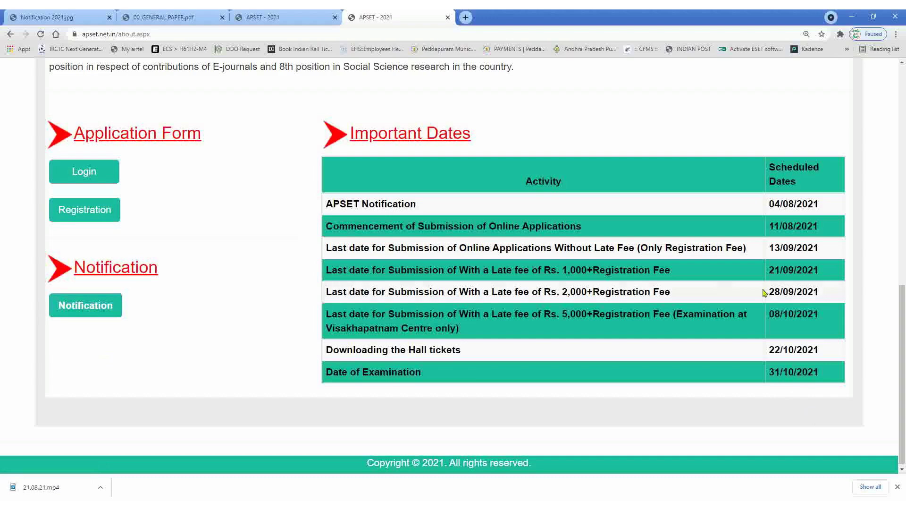
left_click_drag(899, 362, 862, 130)
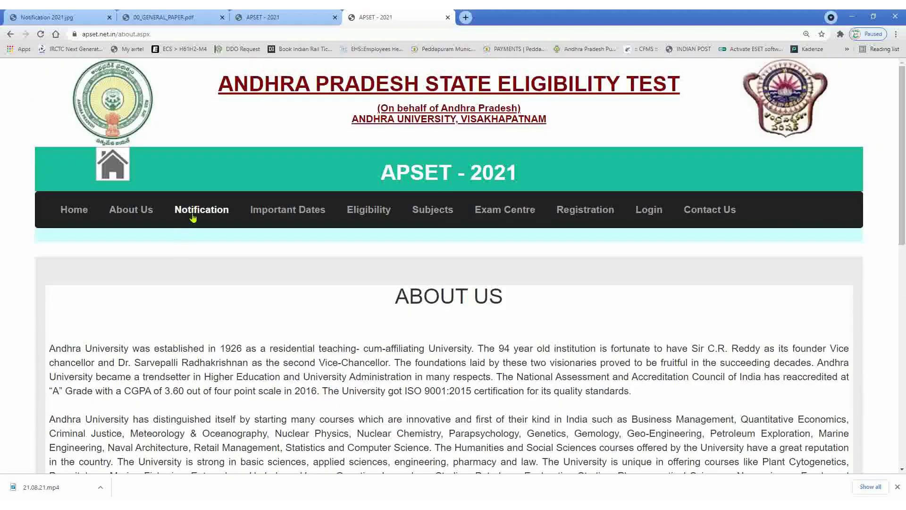
View the Notification 2021 document and the site's Important Dates page with its revised schedule
left_click(30, 20)
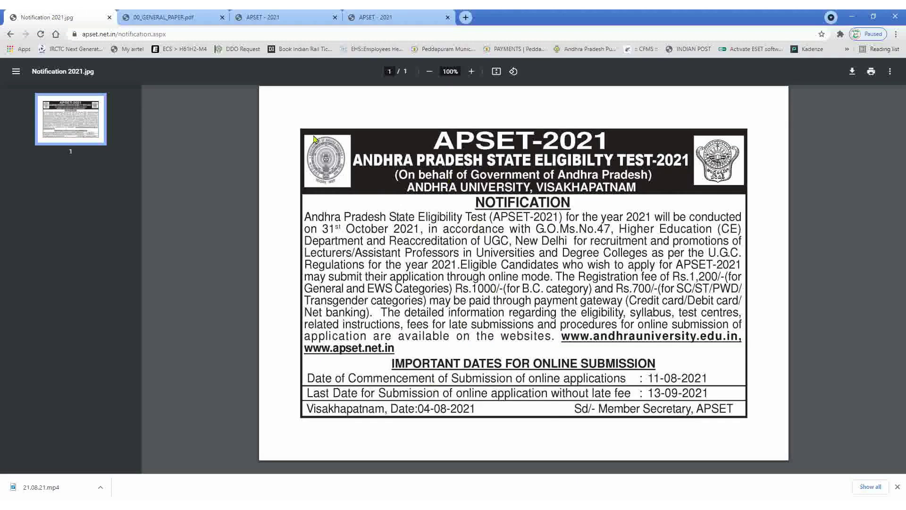
left_click(386, 20)
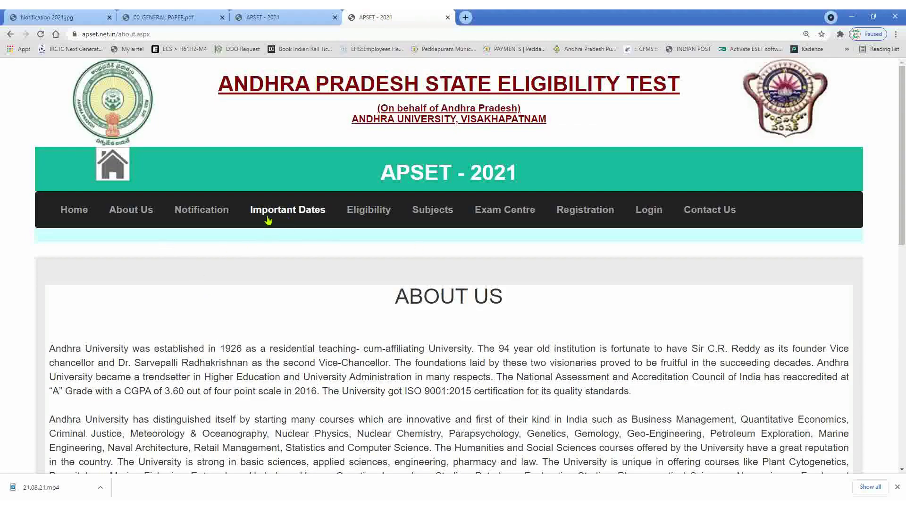
left_click(290, 213)
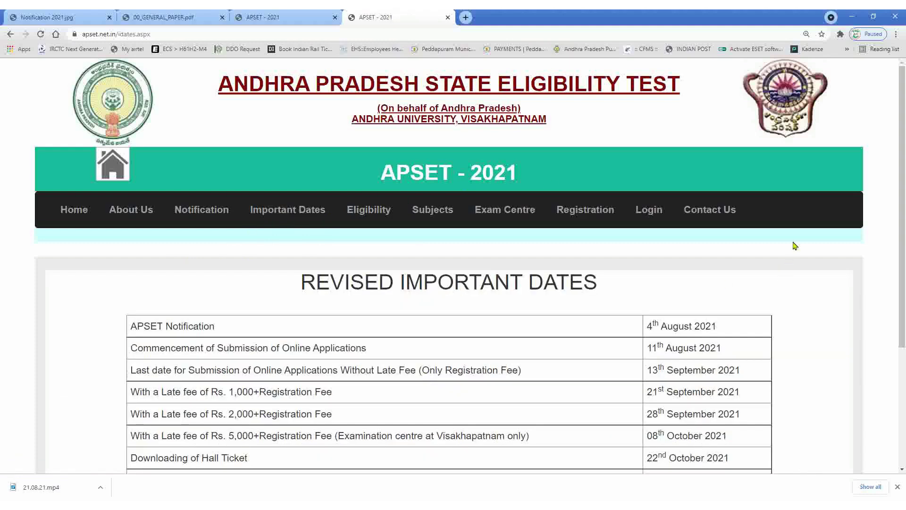
left_click_drag(903, 217, 904, 267)
scroll(390, 231, "up", 1)
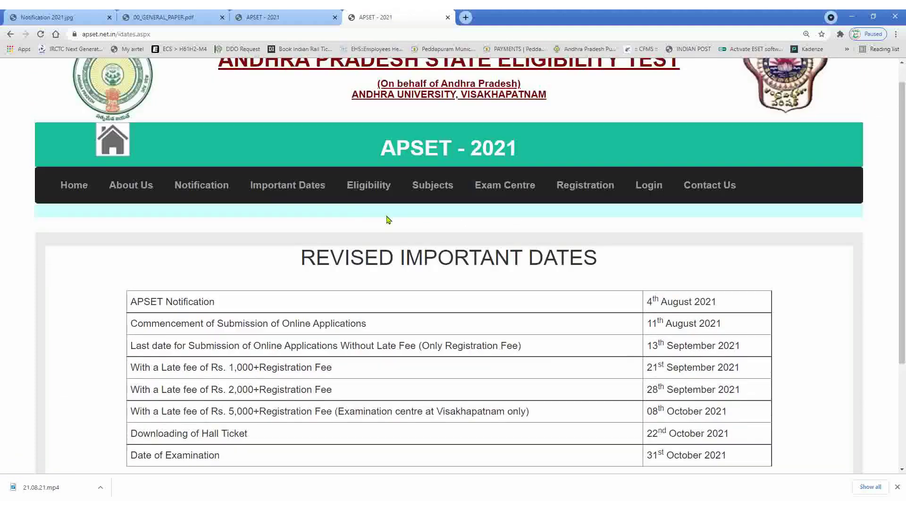
Open the Eligibility page and examine the criteria, highlighting the 50% marks requirement for reserved categories
left_click(370, 195)
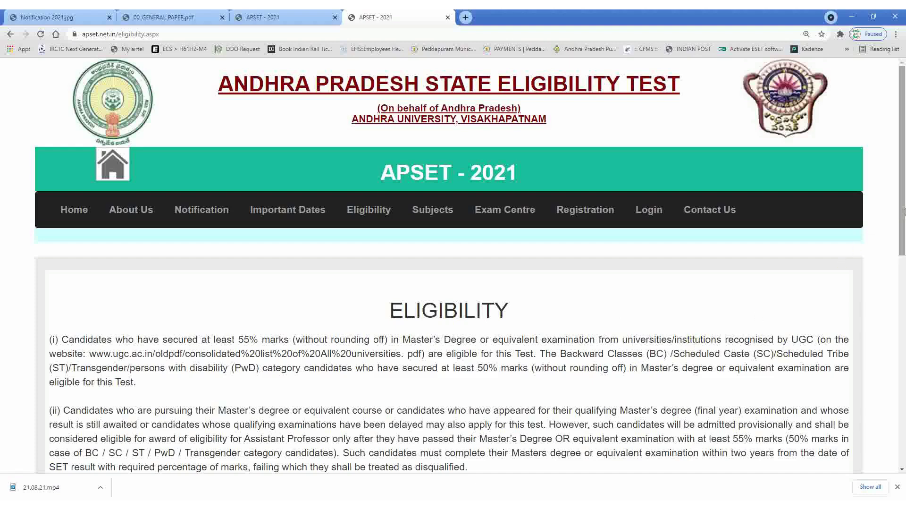
scroll(904, 221, "down", 1)
scroll(904, 221, "down", 3)
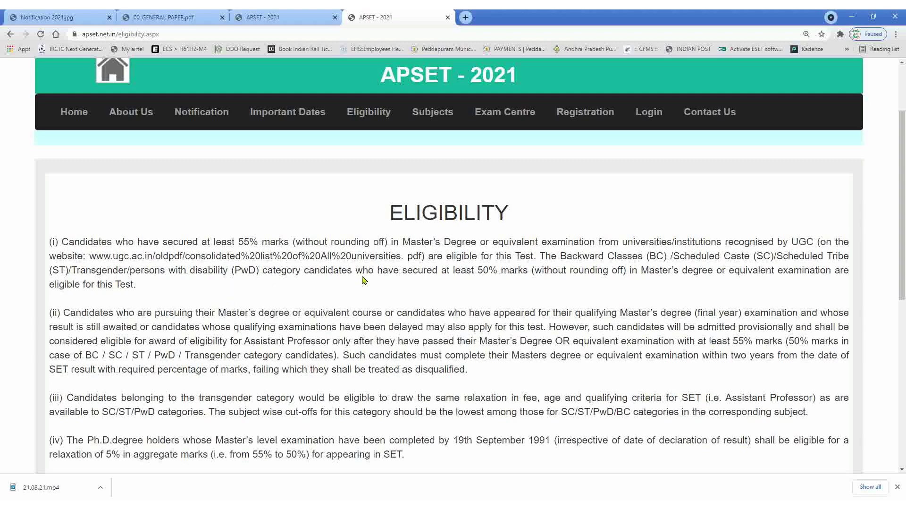
left_click_drag(478, 270, 515, 270)
left_click_drag(903, 231, 902, 208)
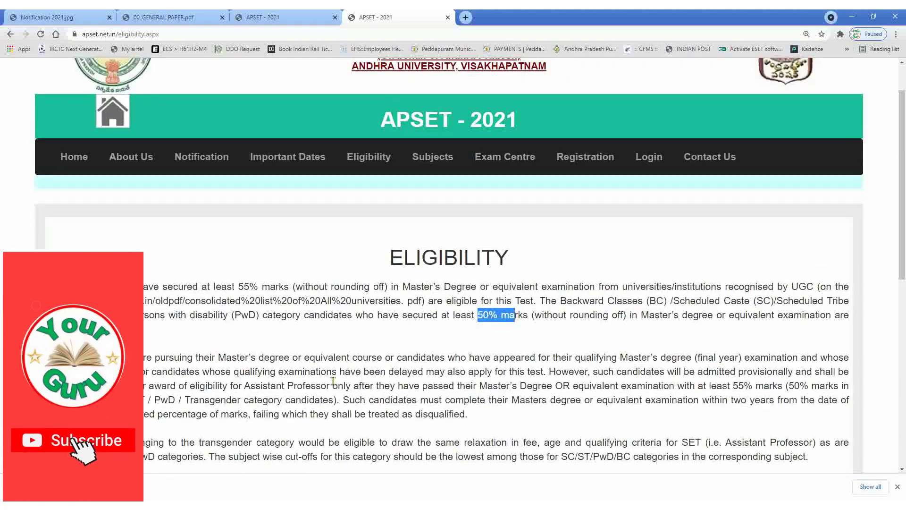
Open the Subjects page and look through the General Paper syllabus PDF to its end before returning to the subject list
left_click(431, 161)
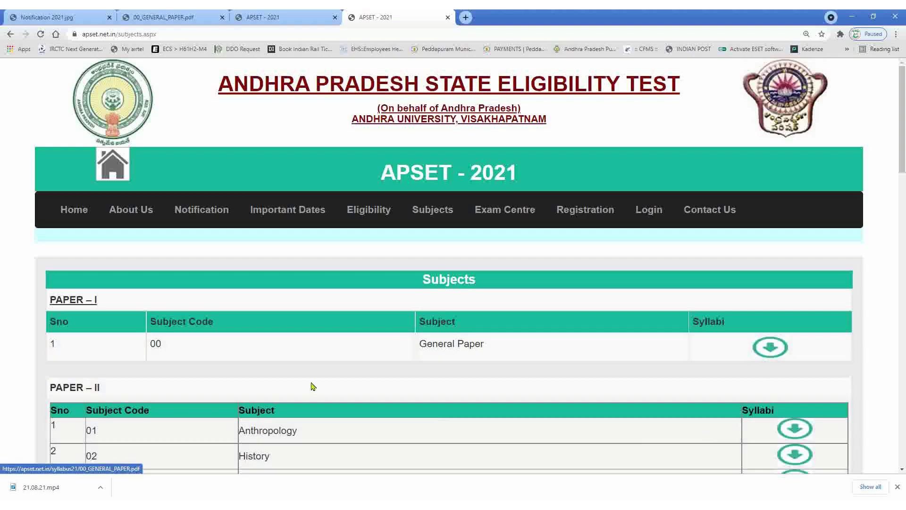
left_click(164, 20)
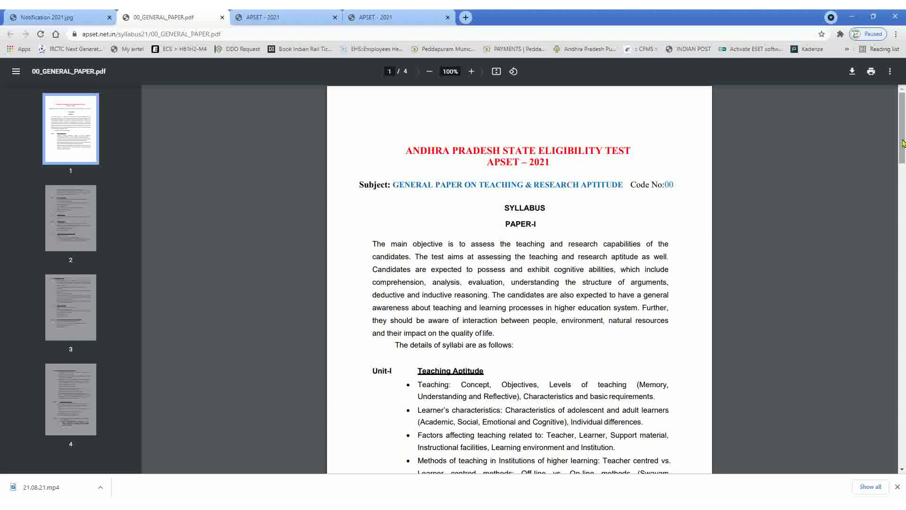
left_click_drag(903, 143, 899, 452)
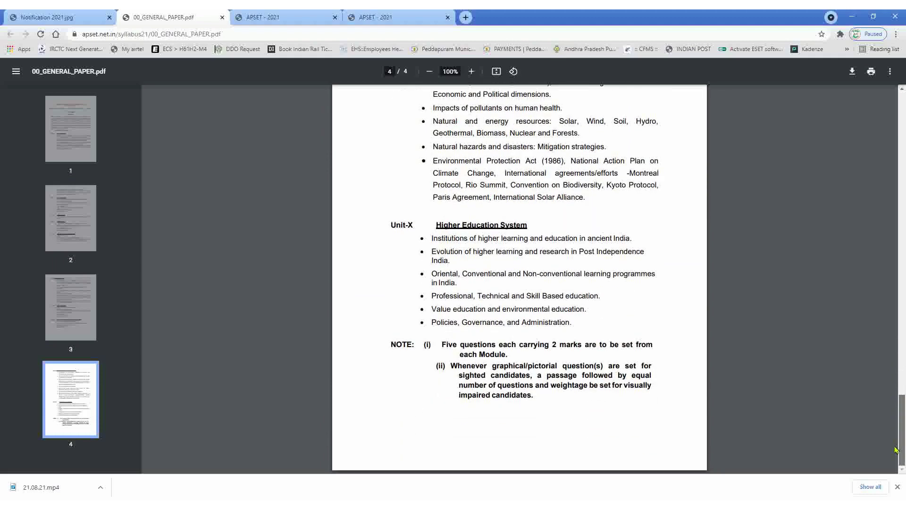
left_click(261, 23)
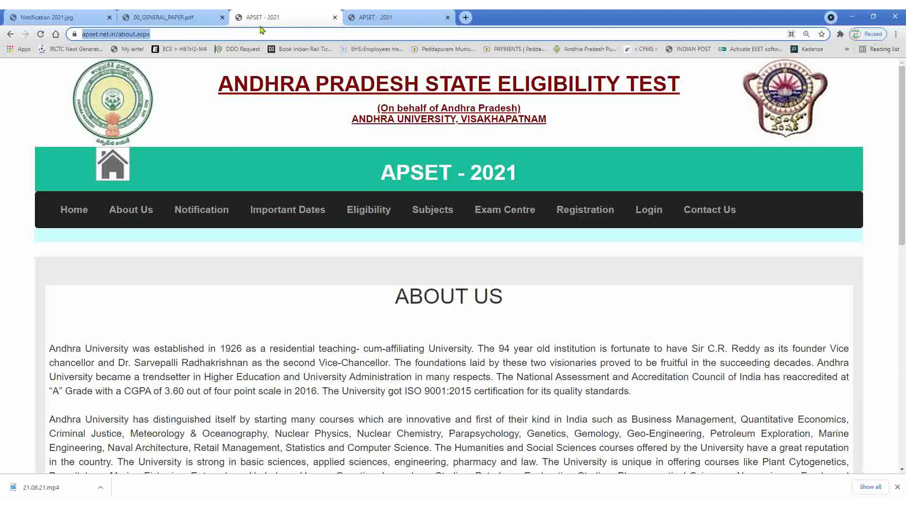
left_click(378, 18)
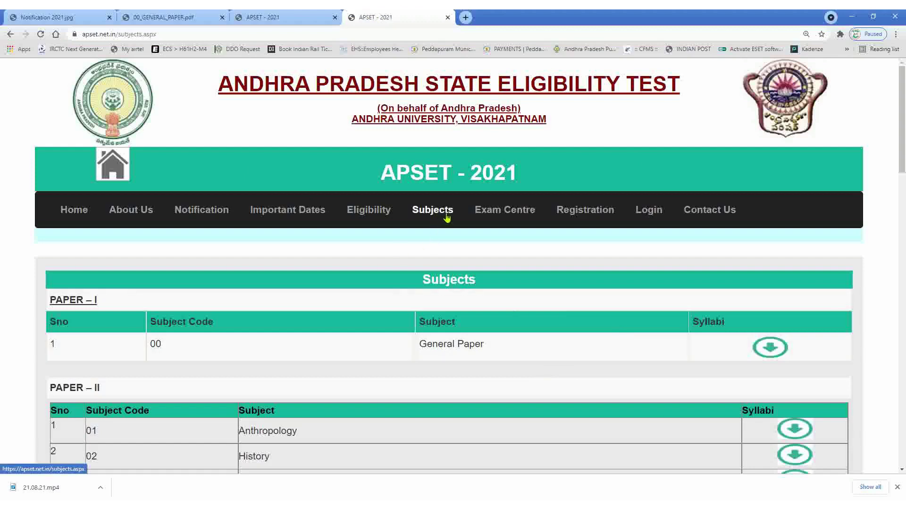
Examine the Paper II subjects, the medium of question paper and the examination schedule on the Subjects page
left_click_drag(904, 158, 904, 217)
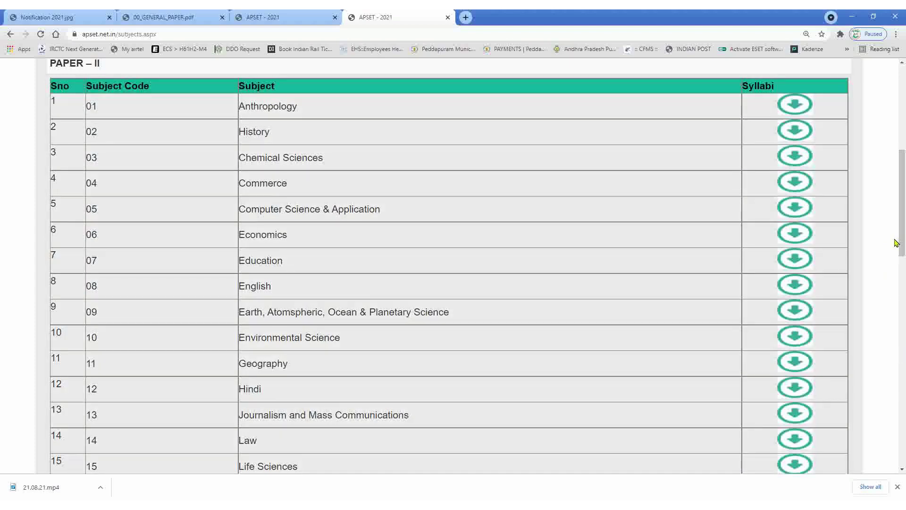
left_click_drag(898, 242, 903, 392)
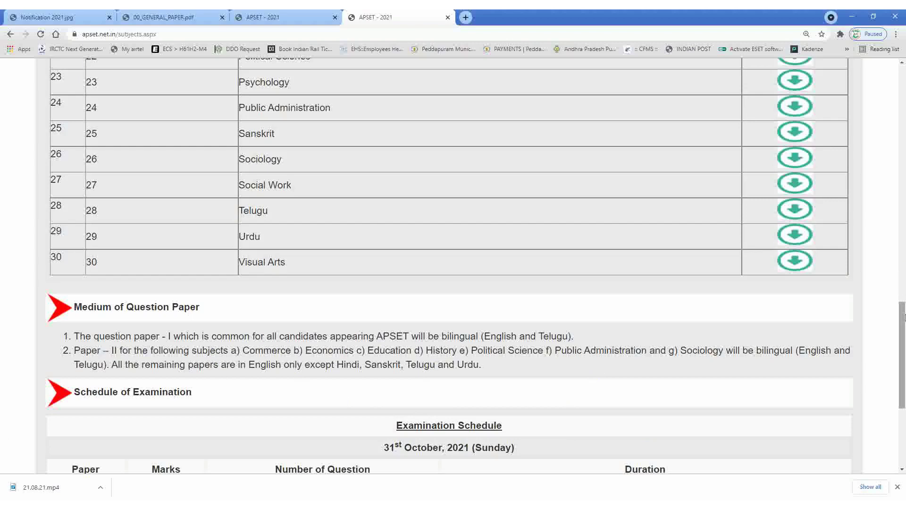
left_click_drag(904, 324, 904, 366)
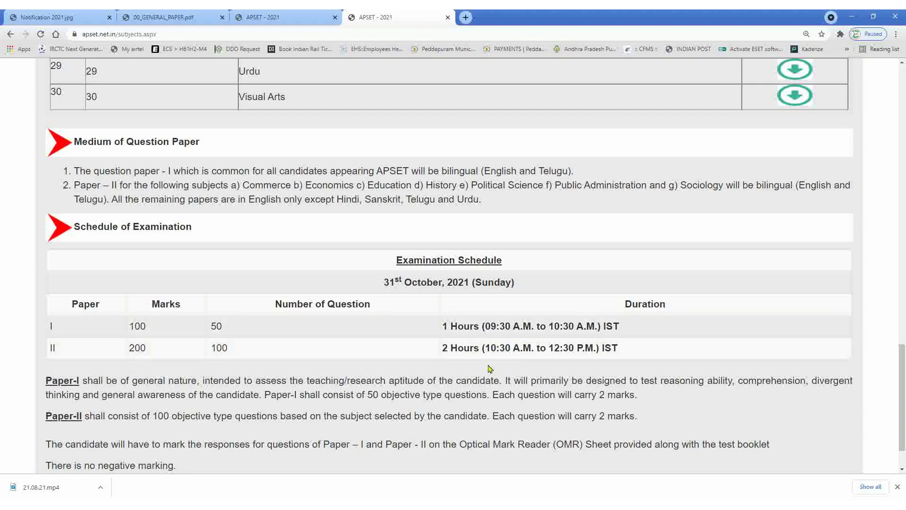
left_click_drag(903, 350, 902, 67)
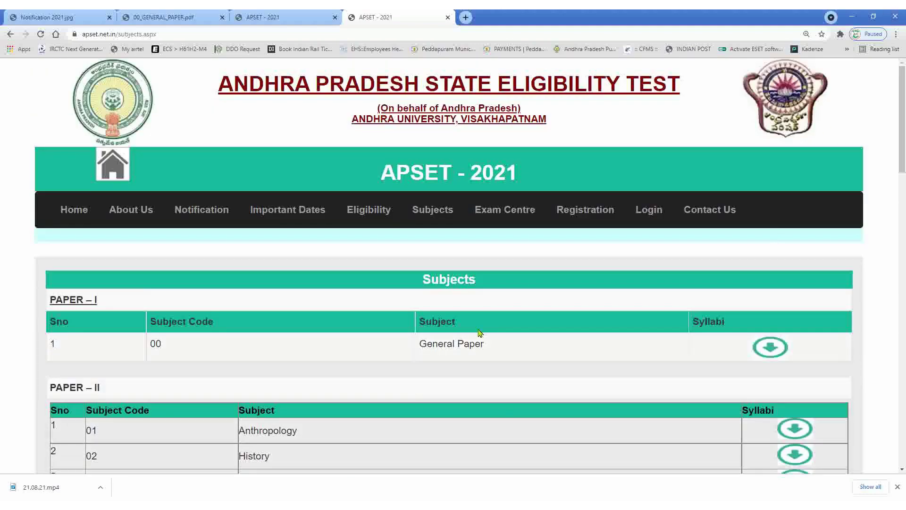
Open the Registration page and examine its important instructions, highlighting instruction 5 about details that cannot be changed
left_click(487, 215)
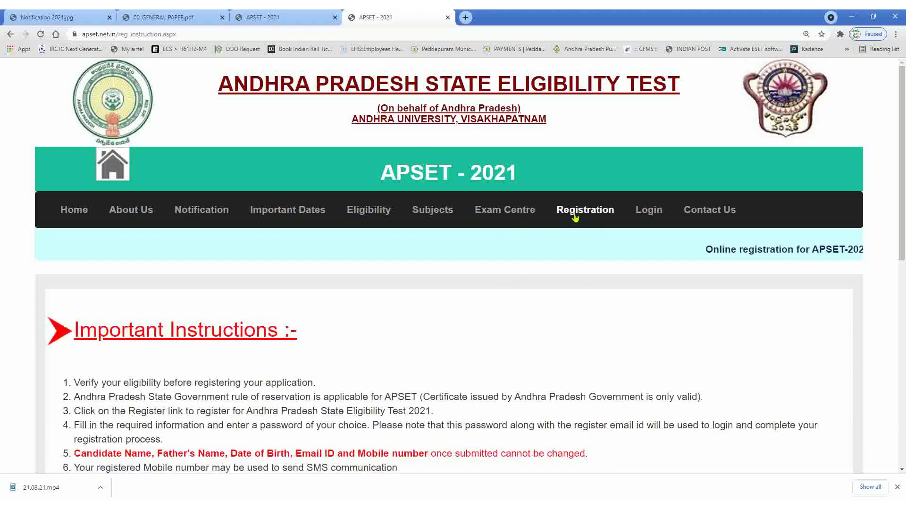
left_click_drag(901, 185, 903, 283)
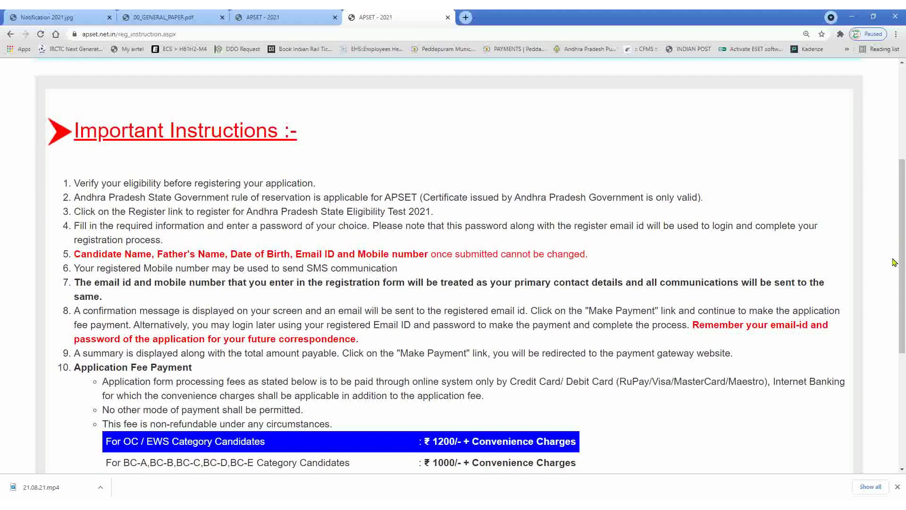
left_click_drag(902, 260, 904, 281)
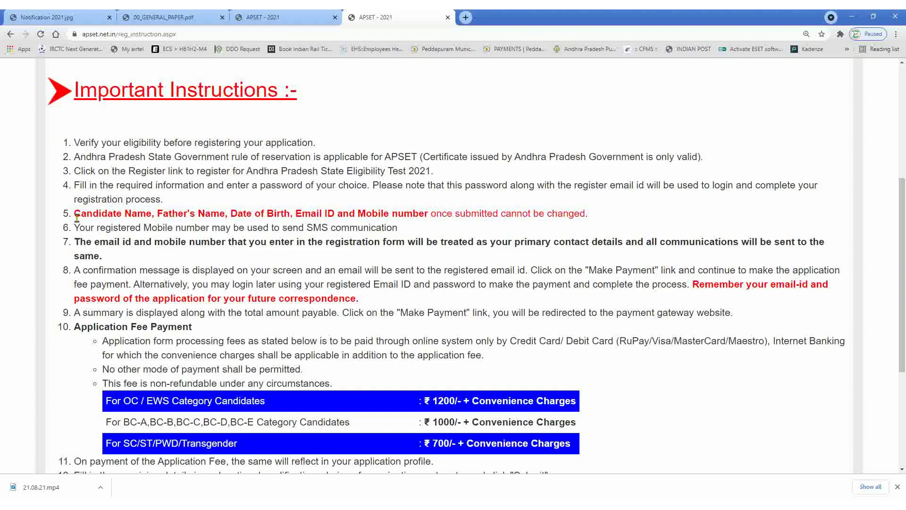
left_click_drag(75, 213, 596, 223)
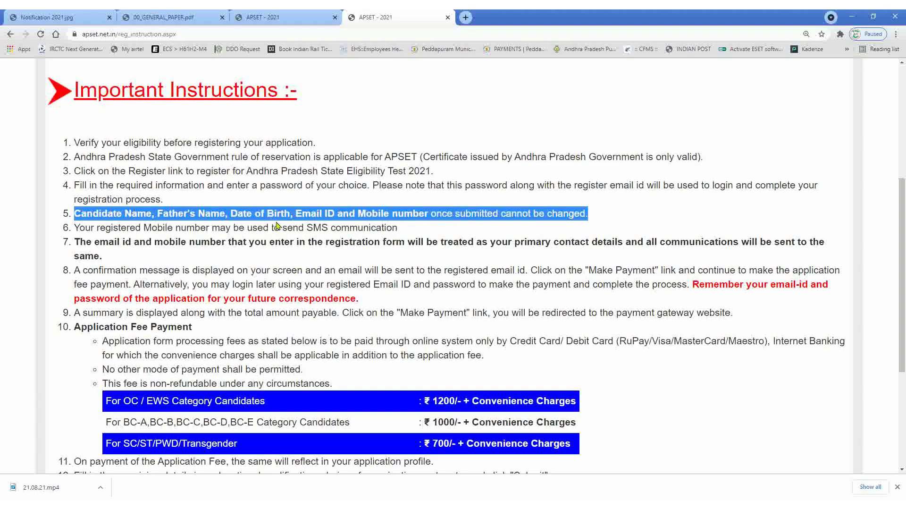
left_click(432, 233)
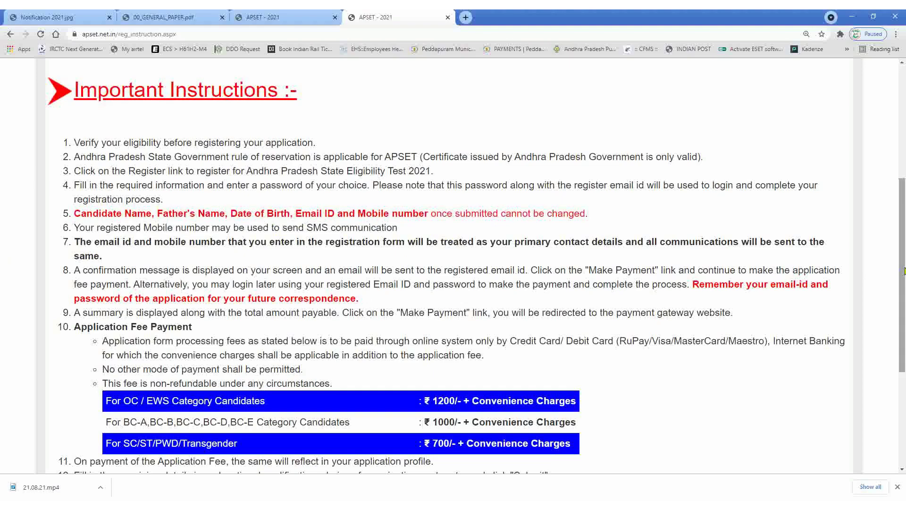
Examine the Application Fee Payment instructions, highlighting the accepted card and internet banking payment methods
left_click_drag(904, 270, 905, 312)
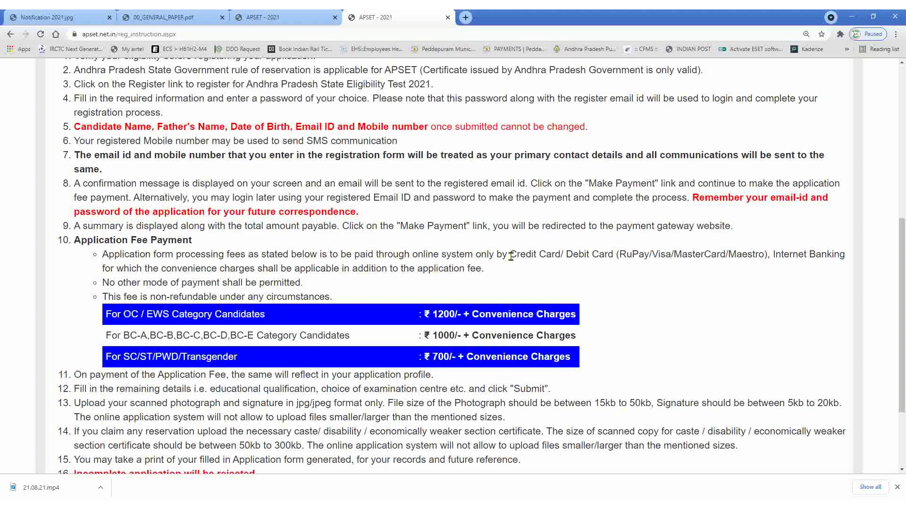
left_click_drag(511, 255, 846, 255)
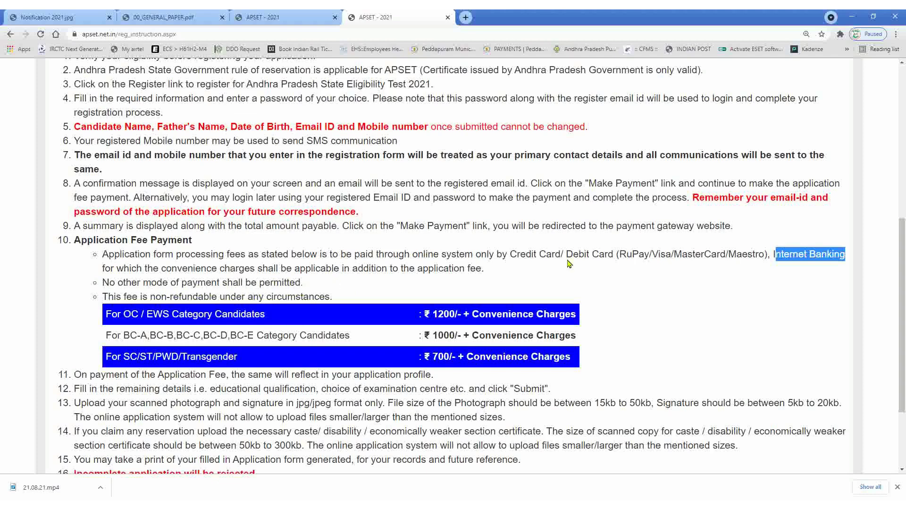
left_click_drag(510, 254, 562, 265)
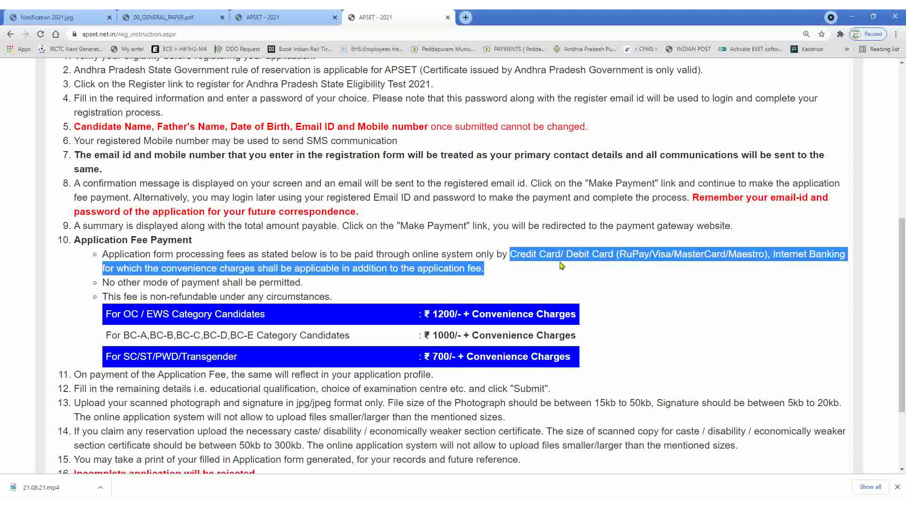
left_click(424, 280)
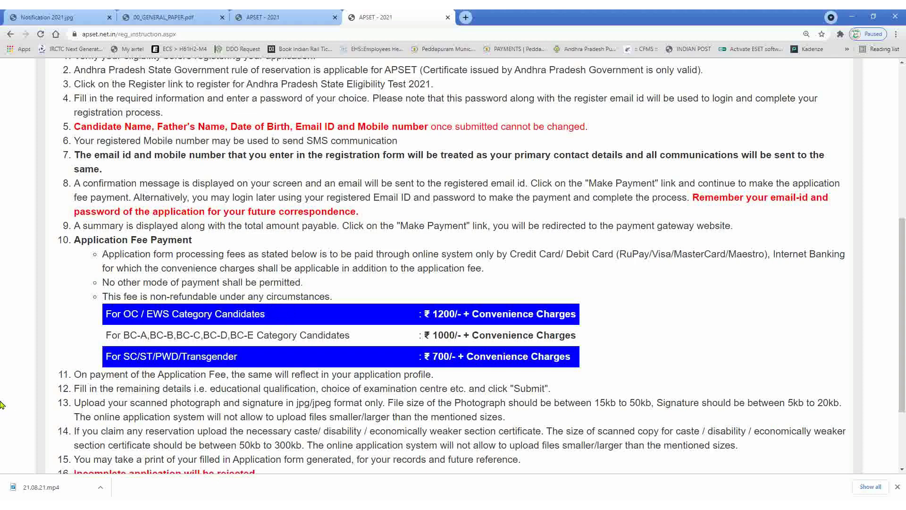
Read the remaining registration instructions and open the application form with Apply Now
scroll(185, 272, "down", 2)
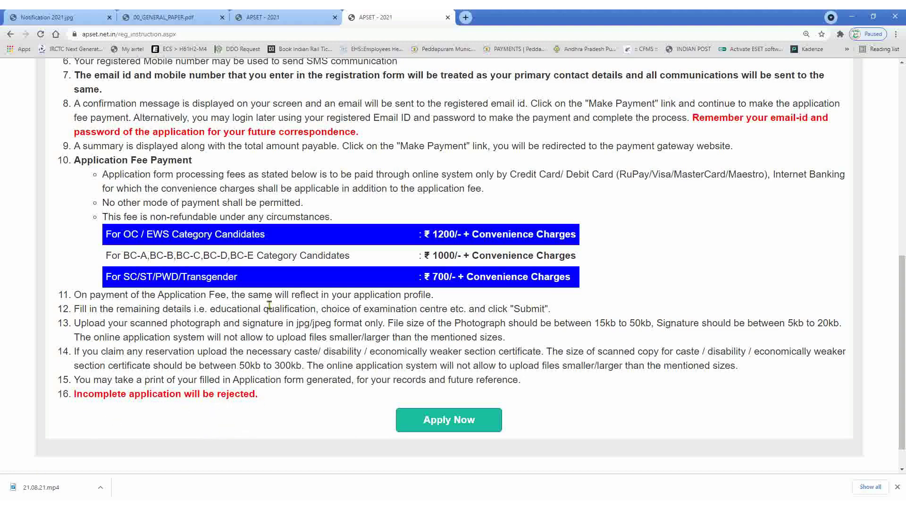
left_click_drag(897, 315, 904, 345)
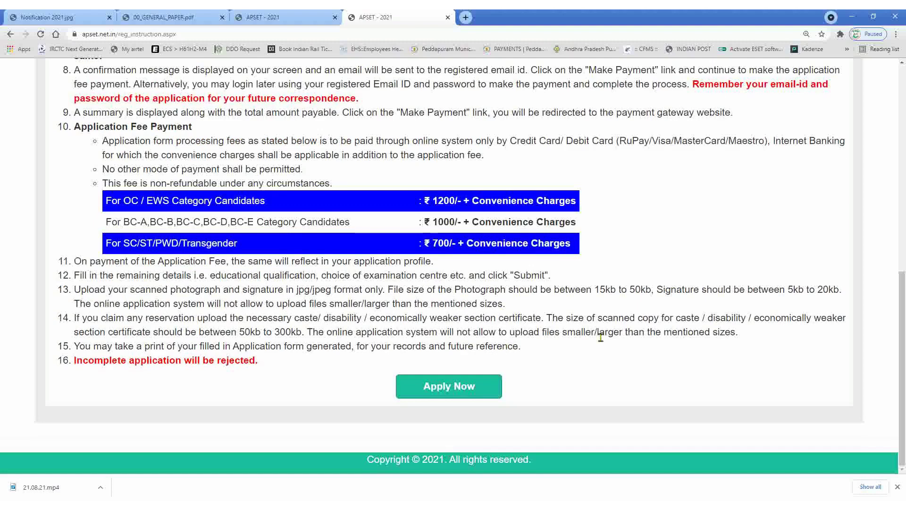
left_click(449, 389)
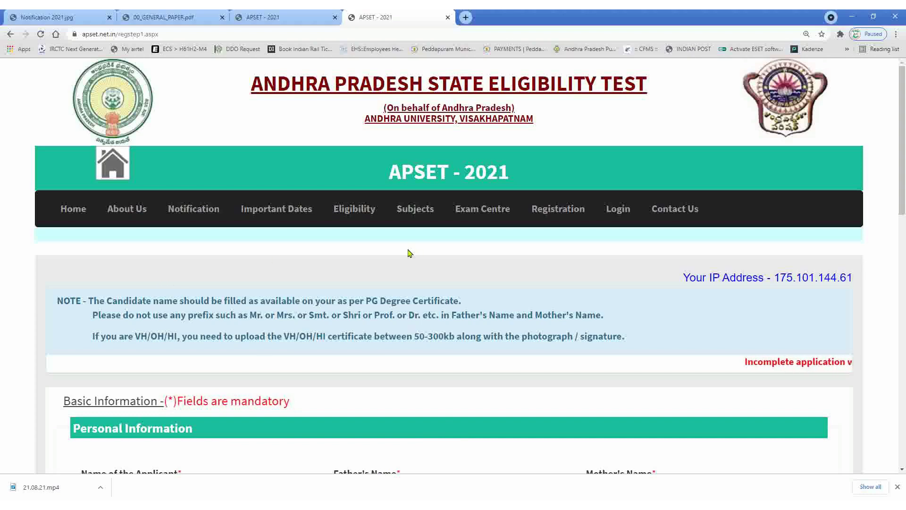
Examine the Personal Information section of the form, including the day, month and year choices for the date of birth
left_click_drag(902, 192, 905, 258)
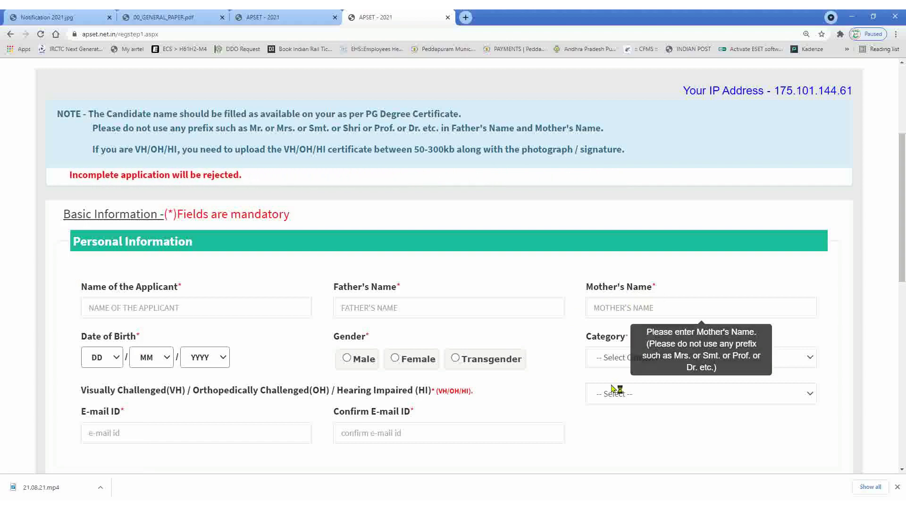
left_click(117, 359)
left_click(118, 359)
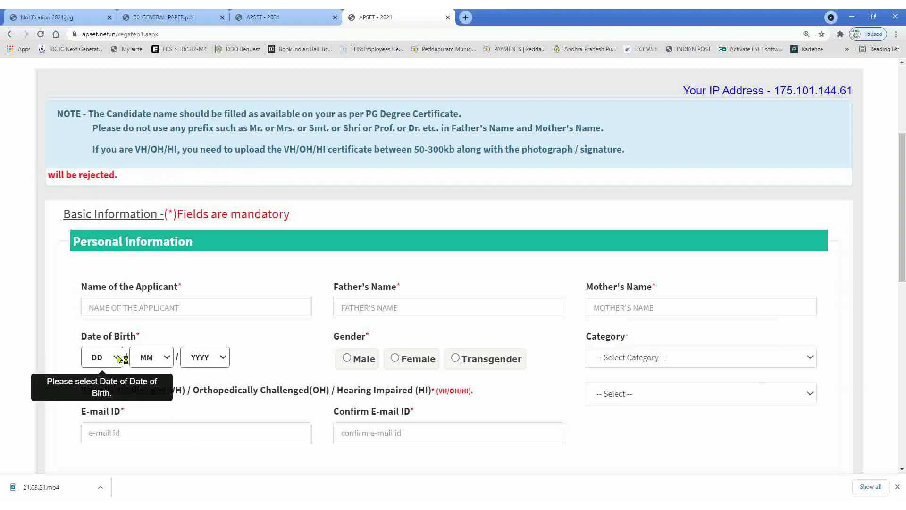
left_click(166, 357)
left_click(167, 358)
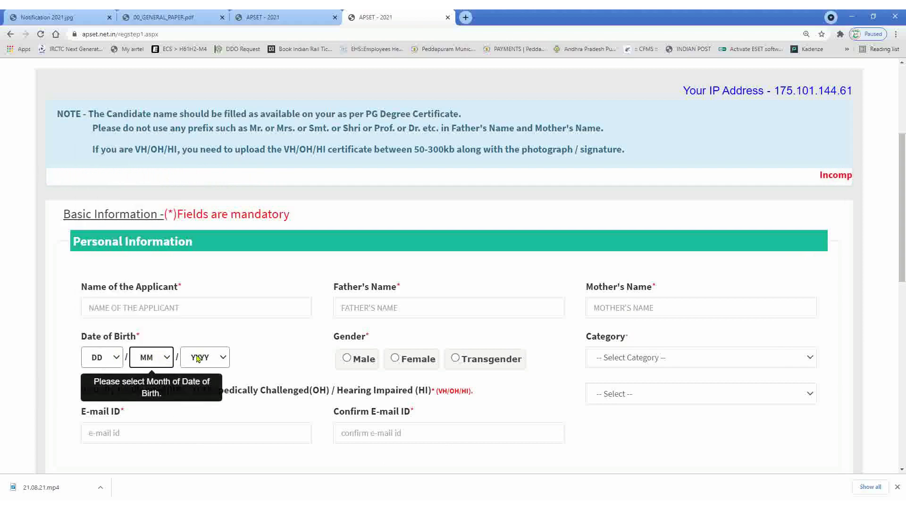
left_click(223, 360)
left_click(304, 352)
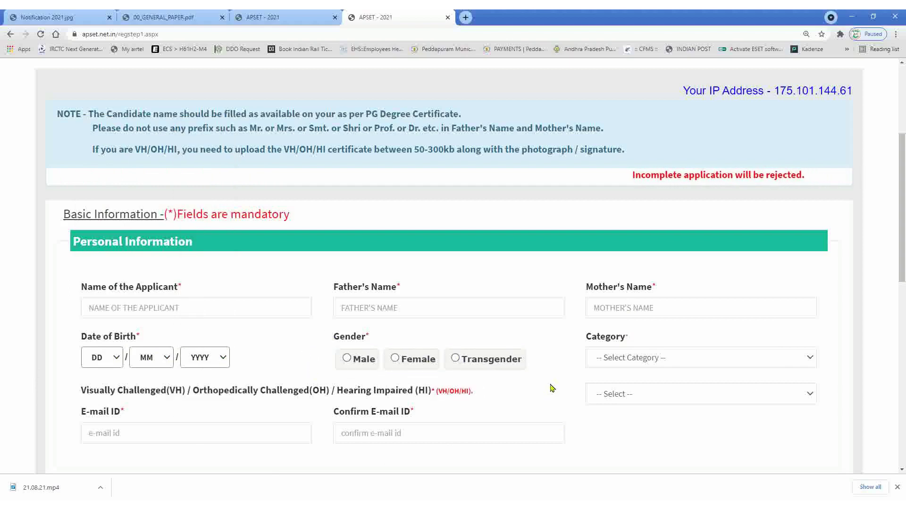
Examine the Category choices and the VH/OH/HI choices, trying Not Applicable and resetting it to the Select placeholder
left_click(690, 361)
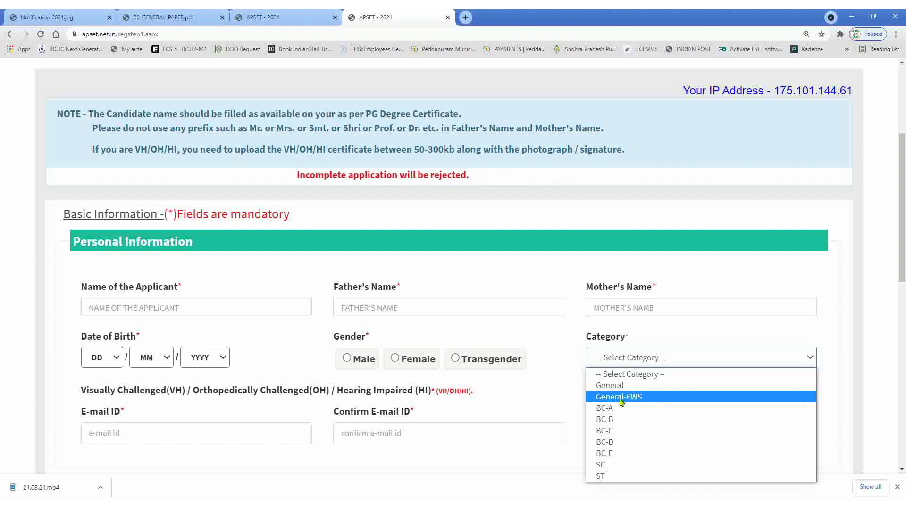
left_click(572, 365)
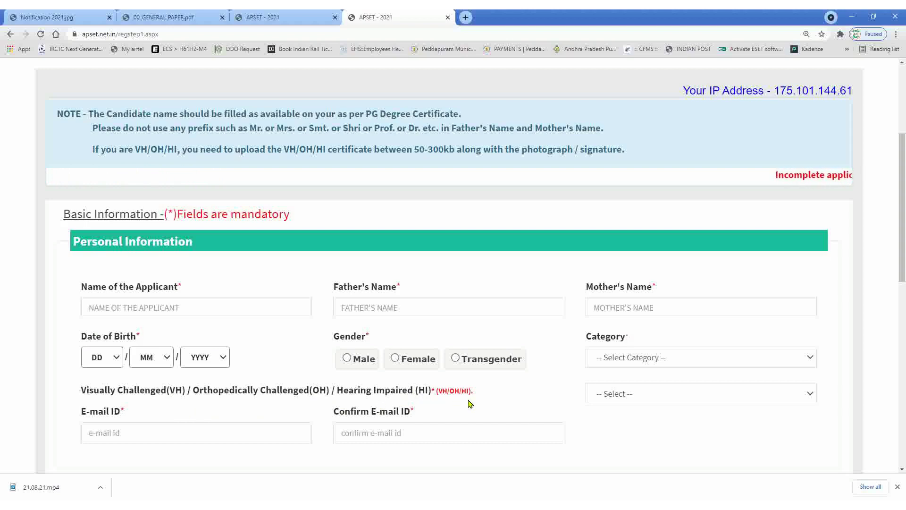
left_click(636, 396)
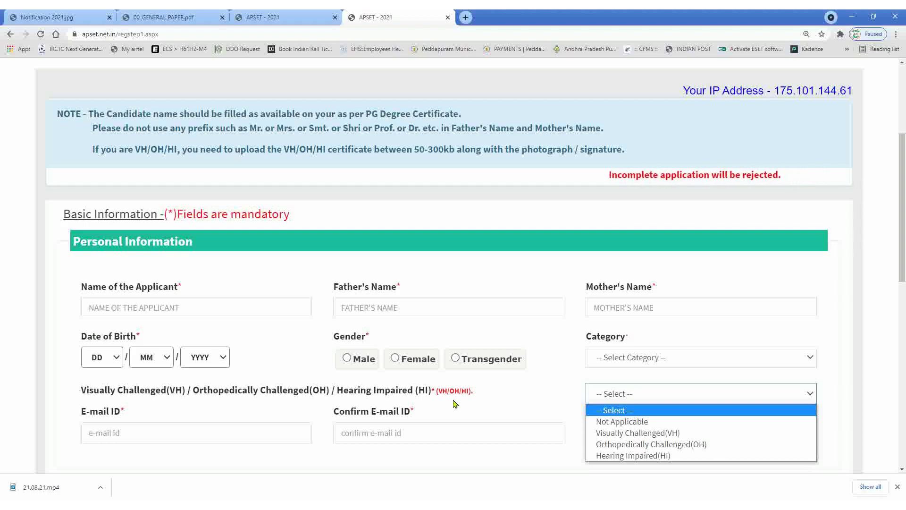
left_click(610, 421)
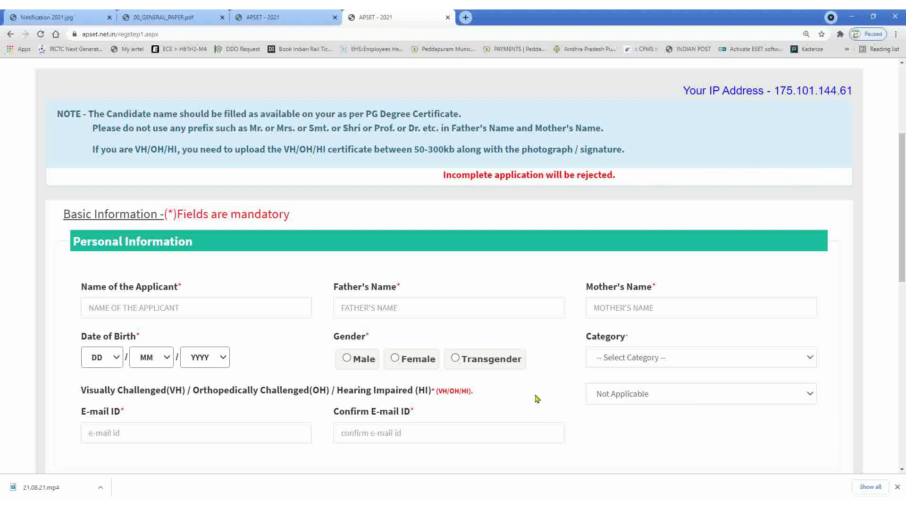
left_click(611, 396)
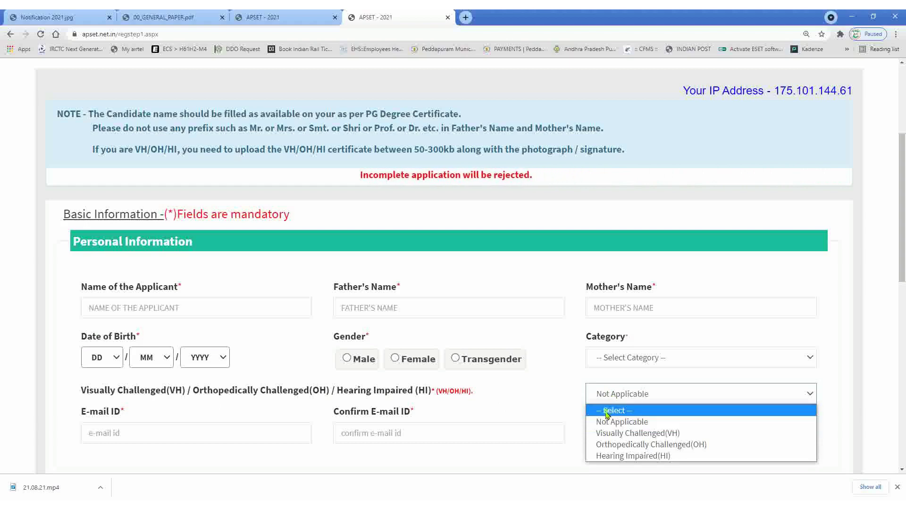
left_click(613, 410)
Examine the E-mail ID field and the Contact Information section, including the list of states
left_click(105, 431)
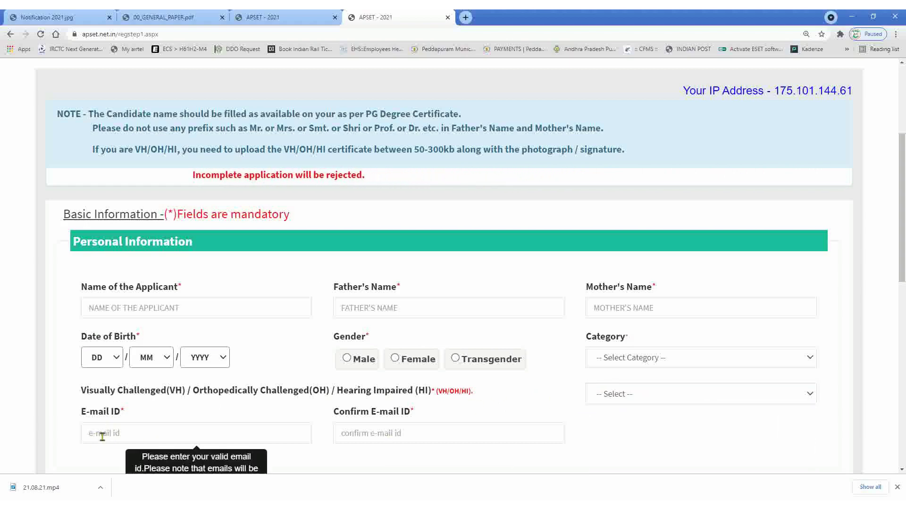
left_click(100, 432)
left_click_drag(900, 260, 903, 313)
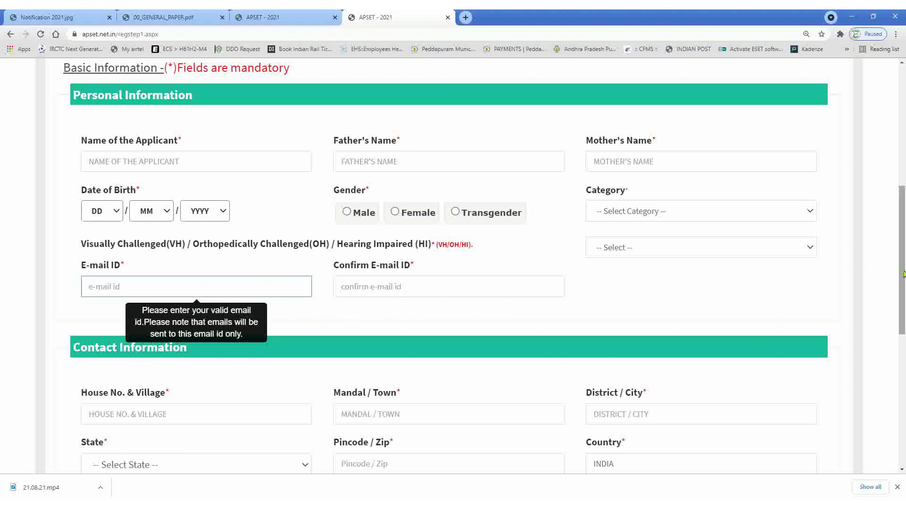
scroll(903, 273, "down", 4)
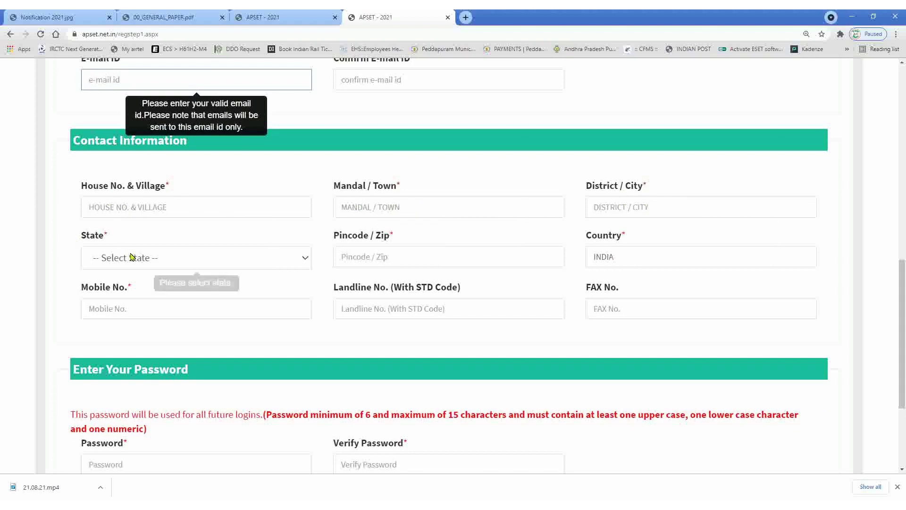
left_click(178, 259)
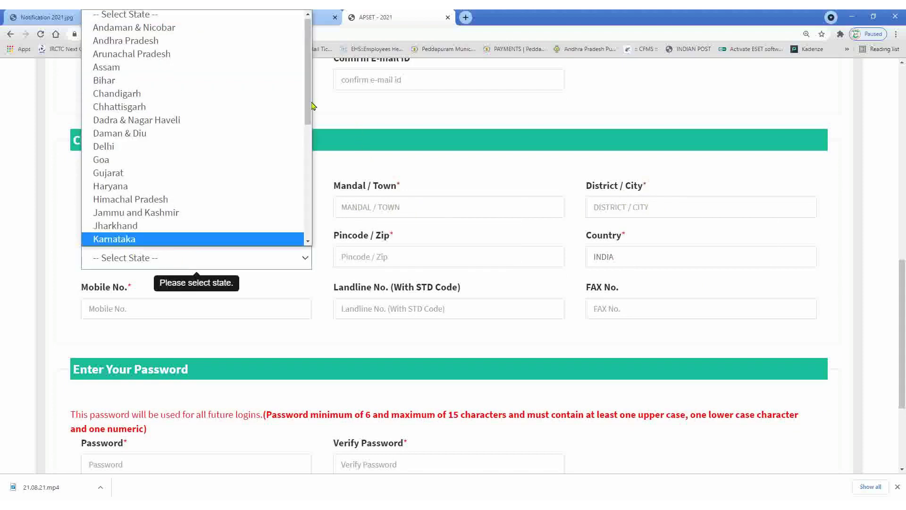
left_click_drag(308, 106, 302, 59)
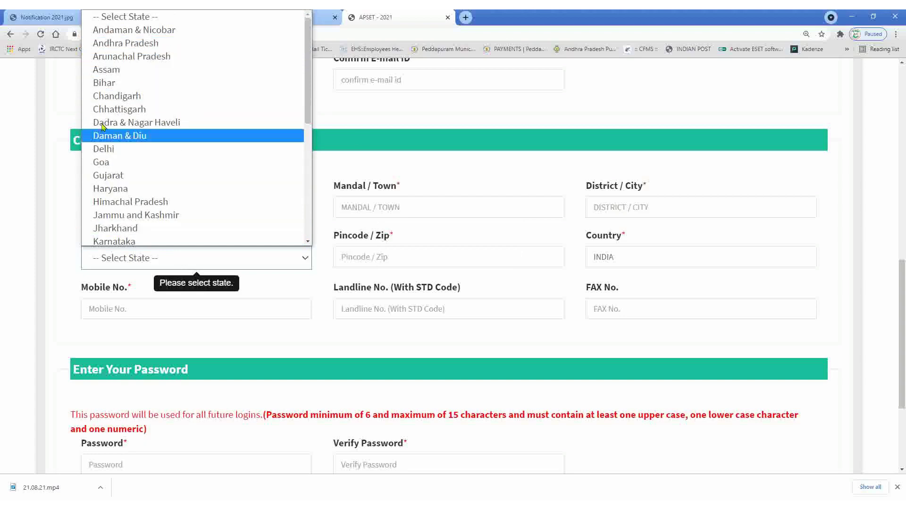
left_click(339, 117)
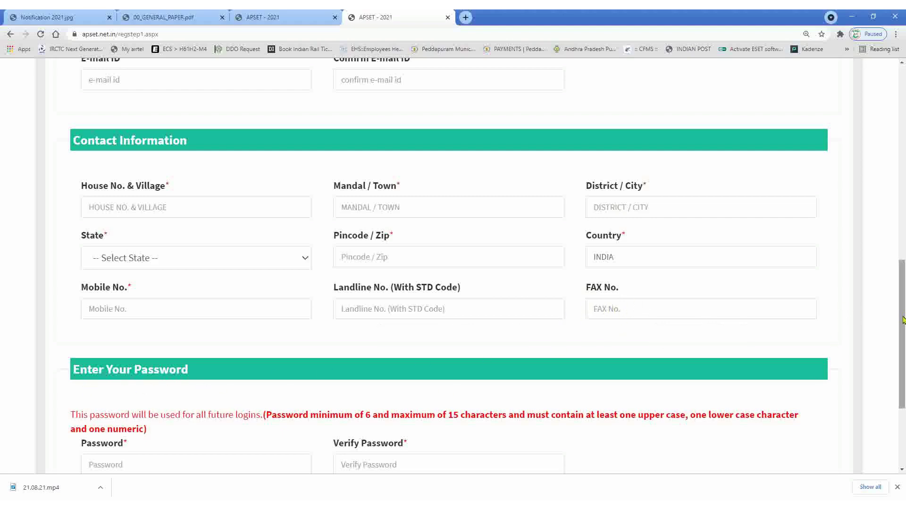
Examine the Enter Your Password section, including the Password and Verify Password fields
scroll(892, 330, "down", 4)
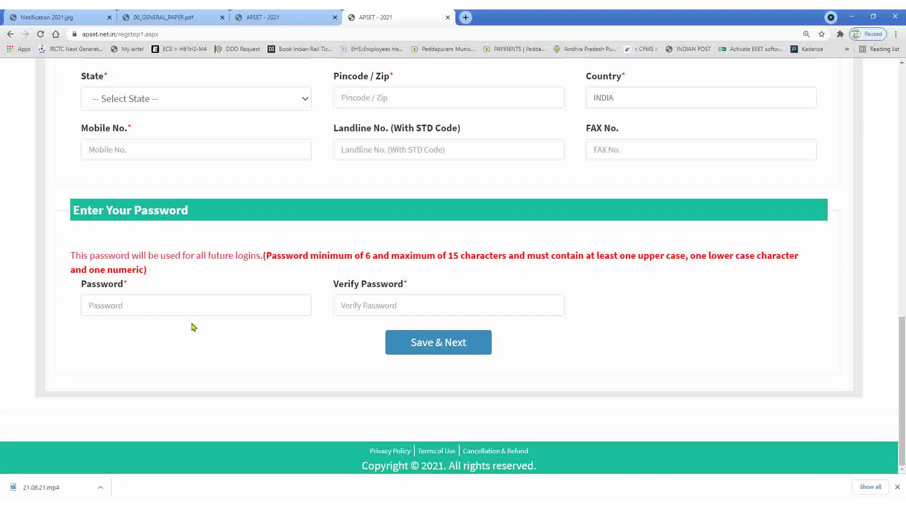
left_click(119, 306)
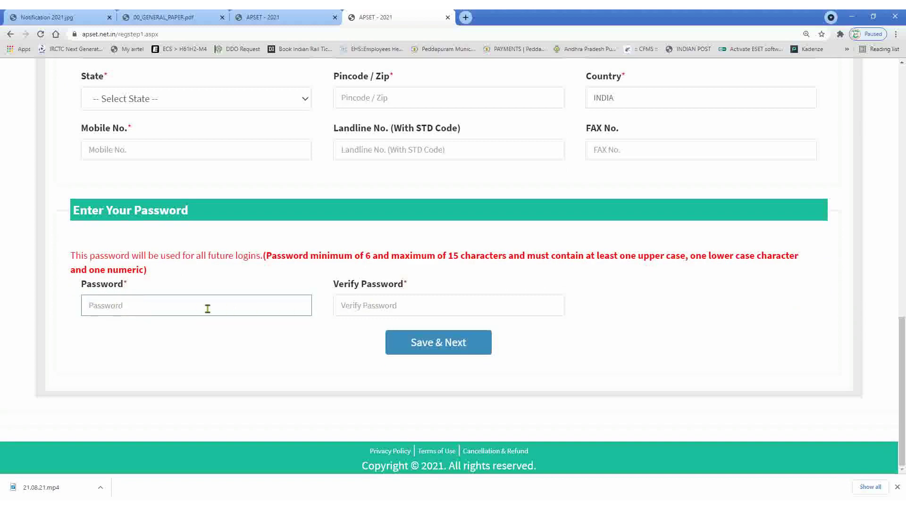
left_click(374, 306)
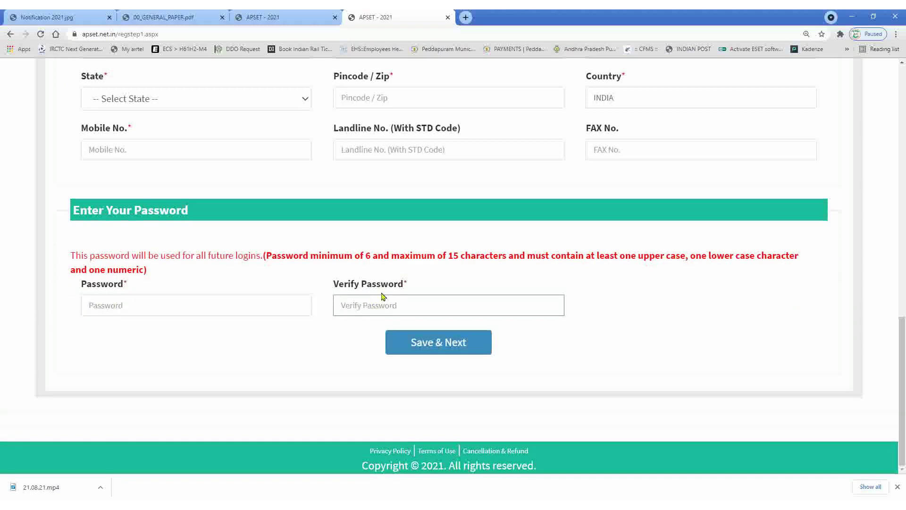
left_click(320, 341)
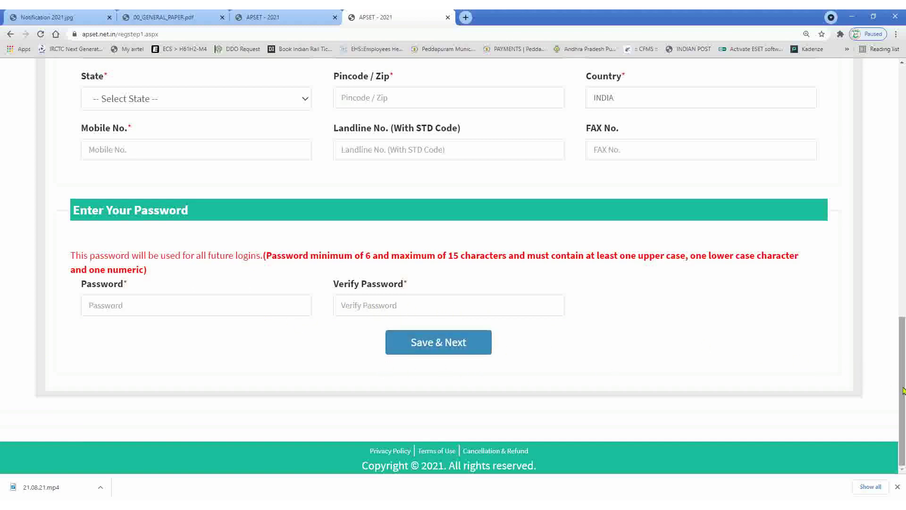
Open the Login page and examine the Login For Admit Card form down to its Forgot Email ID and Forgot password options
left_click_drag(903, 390, 904, 187)
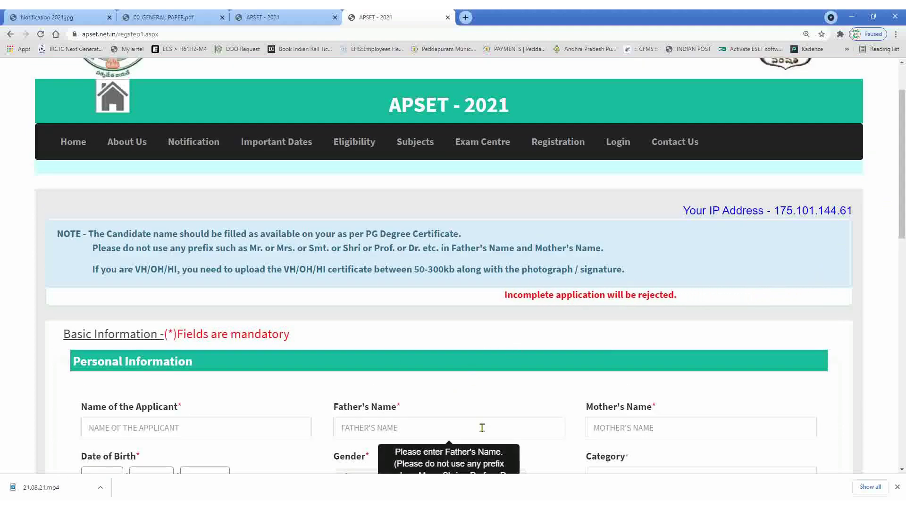
left_click_drag(904, 215, 905, 193)
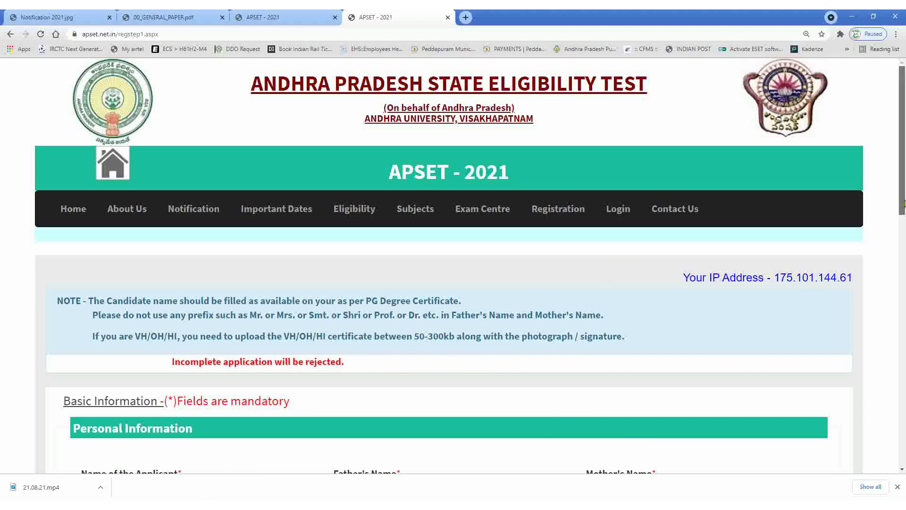
scroll(904, 202, "down", 1)
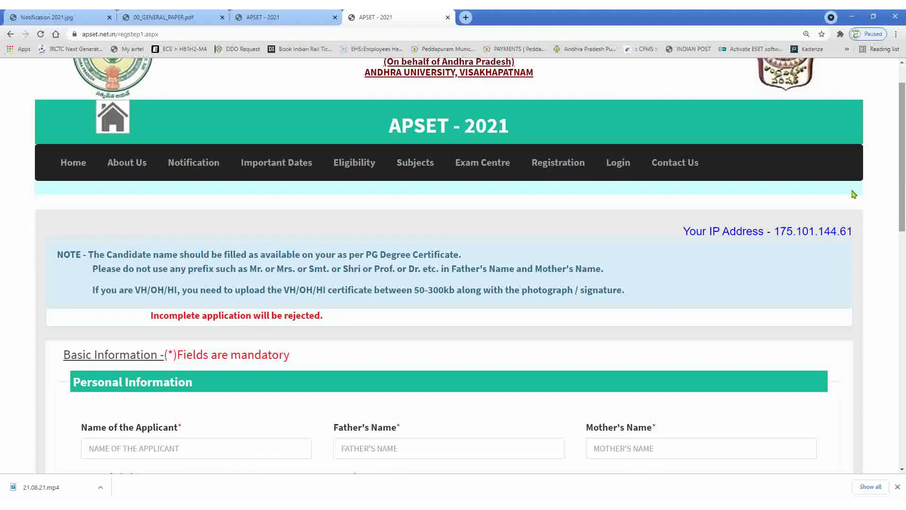
left_click(618, 165)
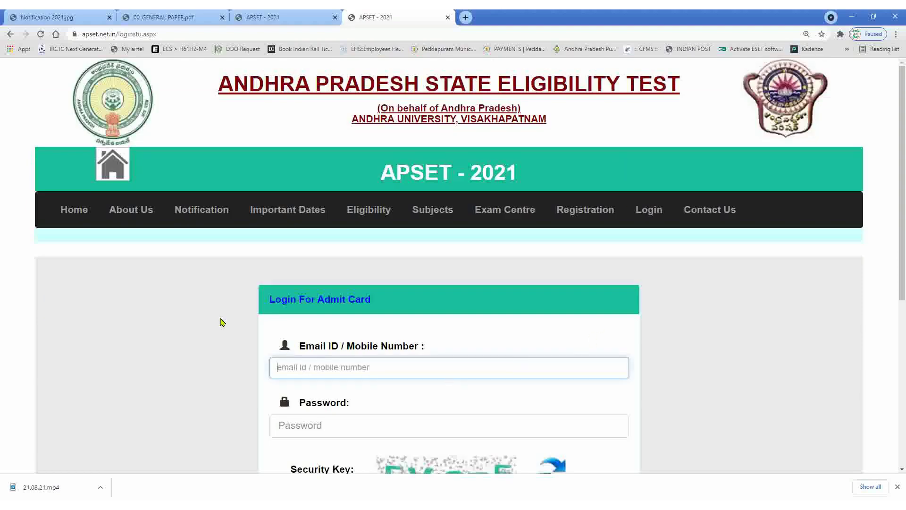
scroll(904, 172, "down", 1)
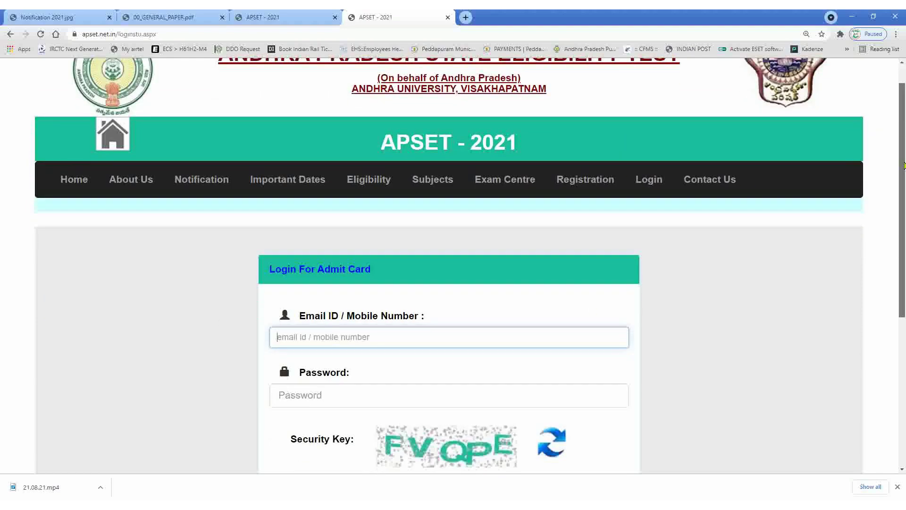
scroll(904, 172, "down", 2)
scroll(476, 236, "down", 1)
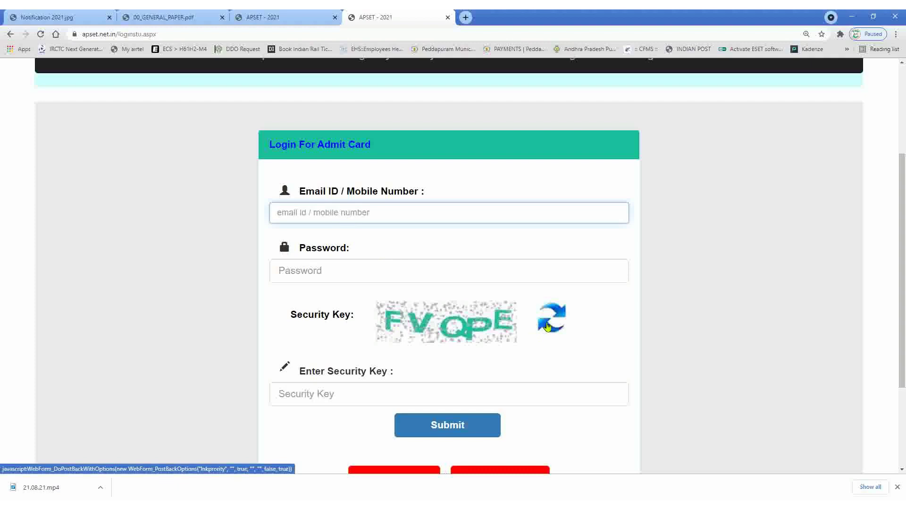
left_click(320, 398)
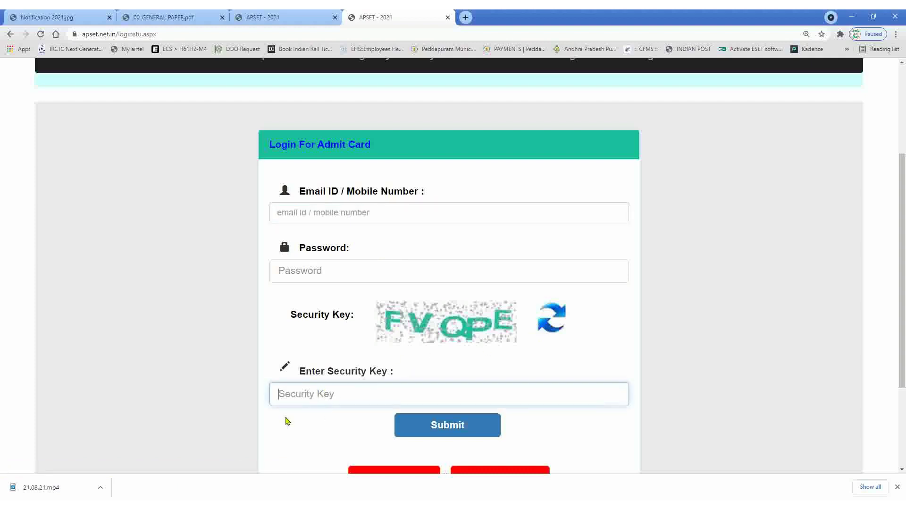
scroll(900, 311, "down", 3)
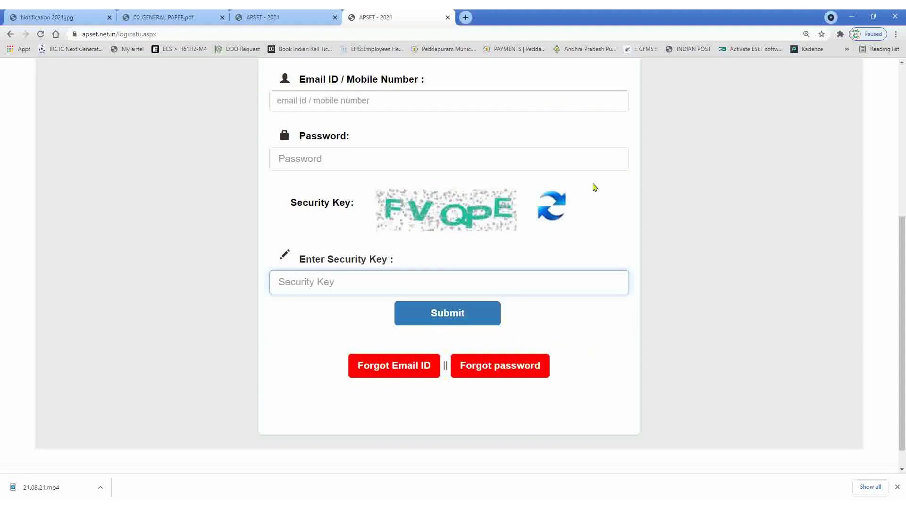
scroll(902, 198, "up", 4)
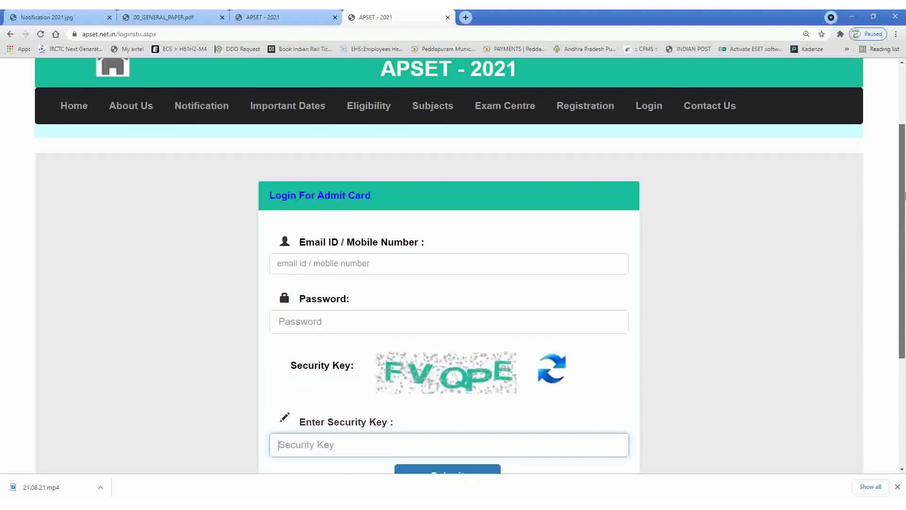
scroll(902, 198, "down", 2)
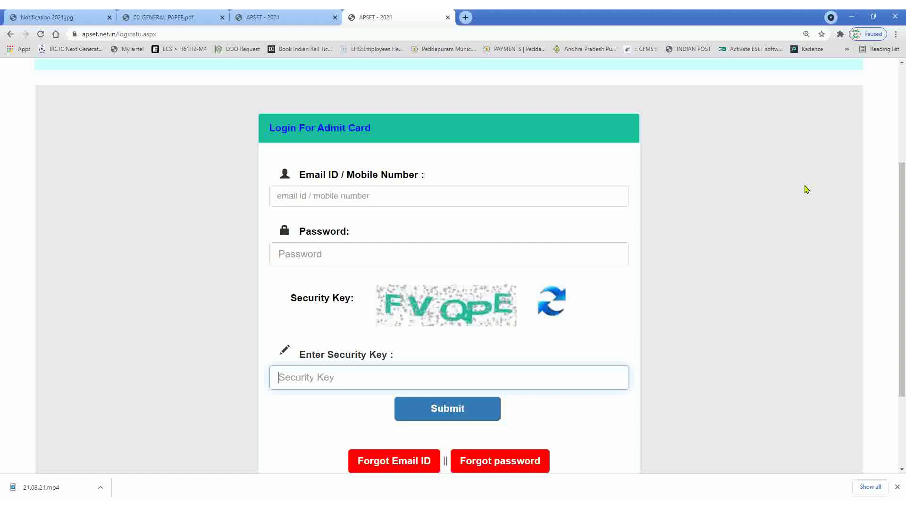
scroll(904, 222, "down", 3)
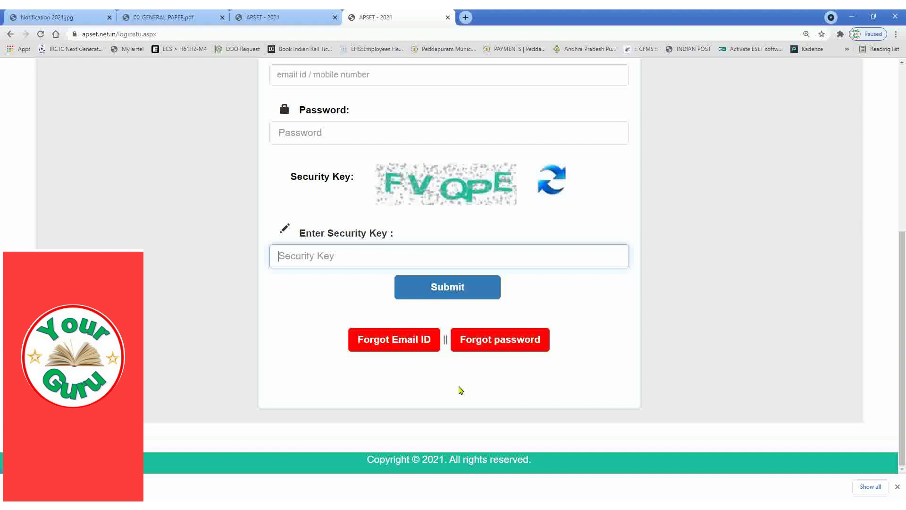
Open the Forgot Email ID form and examine its name, father's name, date of birth and security key fields
left_click(395, 341)
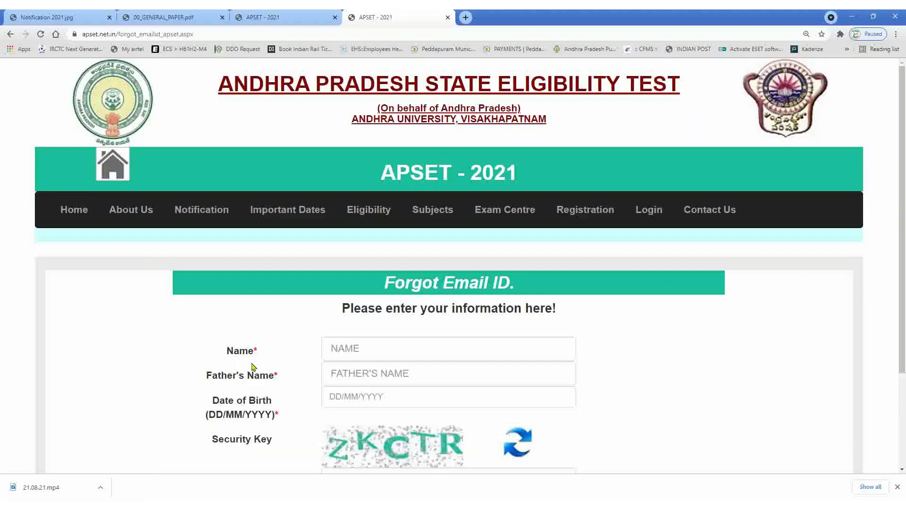
left_click_drag(900, 246, 904, 340)
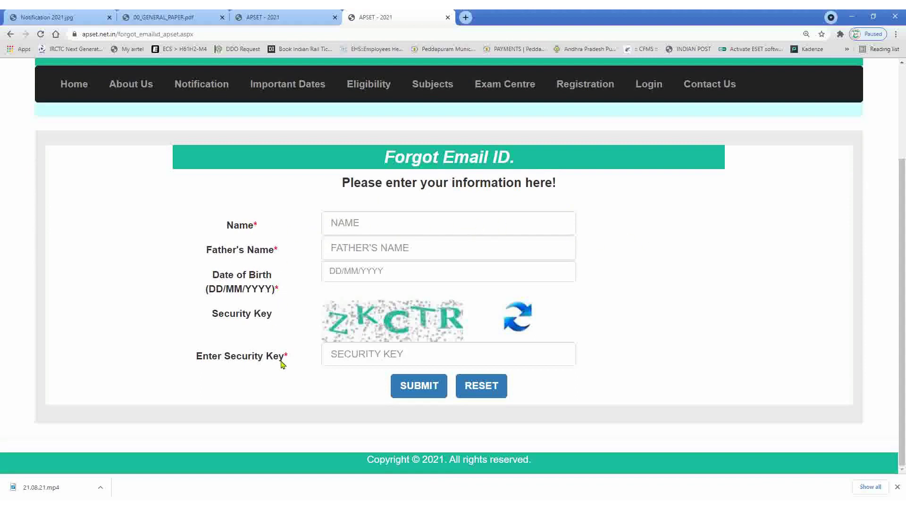
left_click(346, 221)
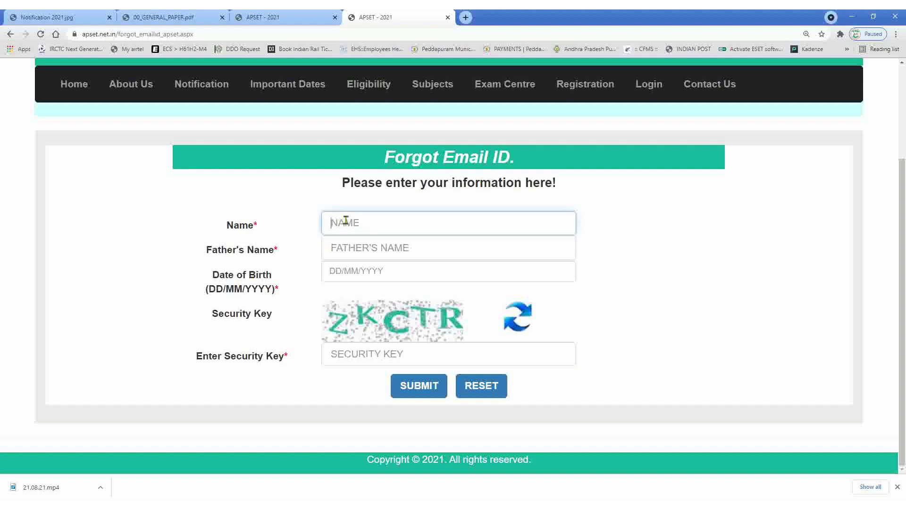
left_click(377, 247)
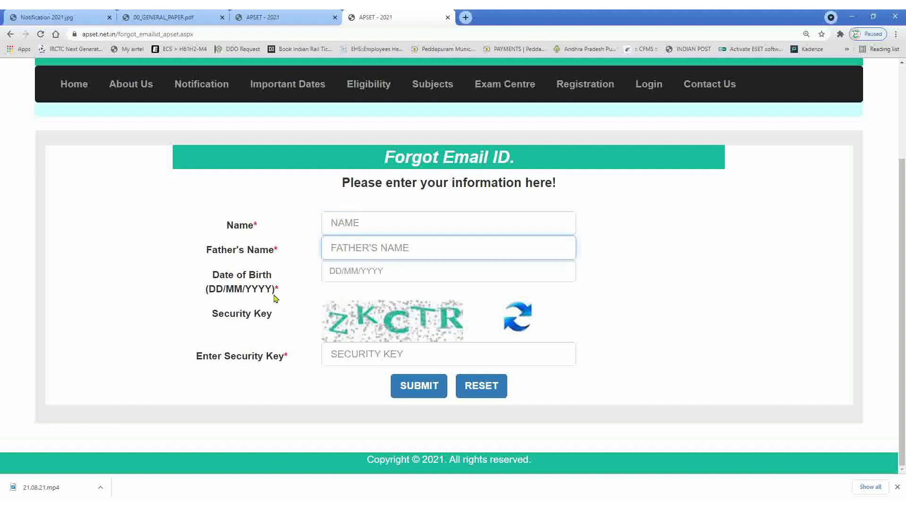
left_click(361, 271)
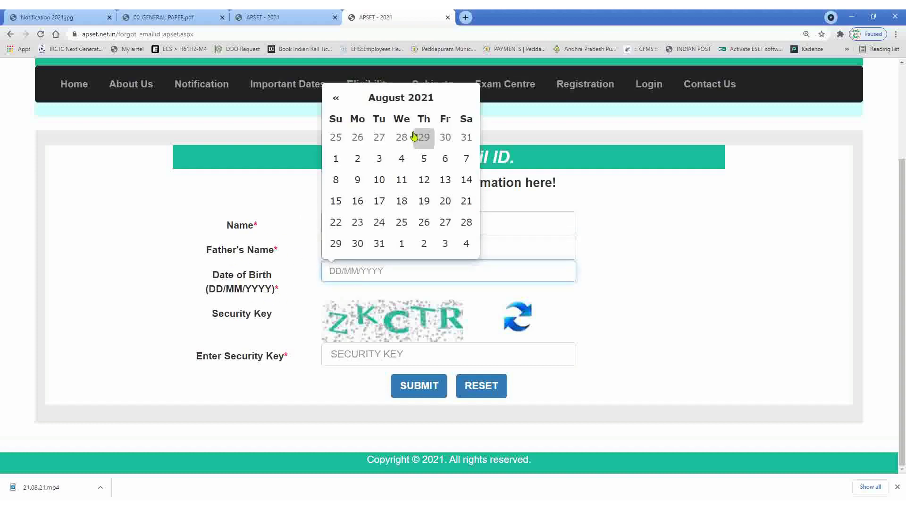
left_click(296, 202)
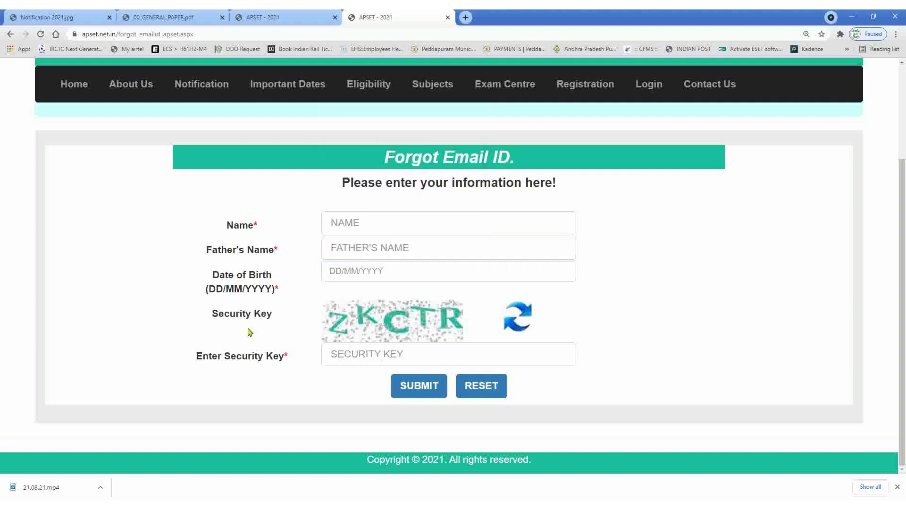
left_click(344, 353)
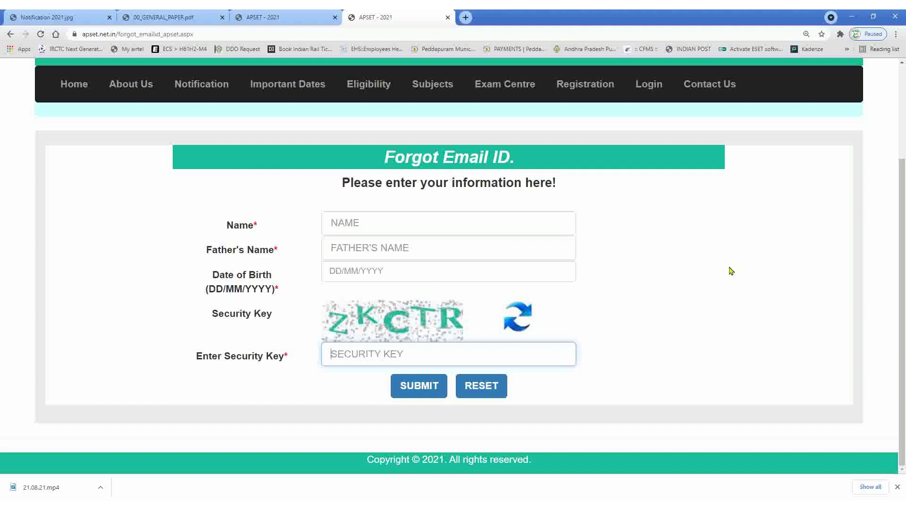
Return from the Forgot Email ID form to the Login For Admit Card page
left_click_drag(903, 206, 902, 170)
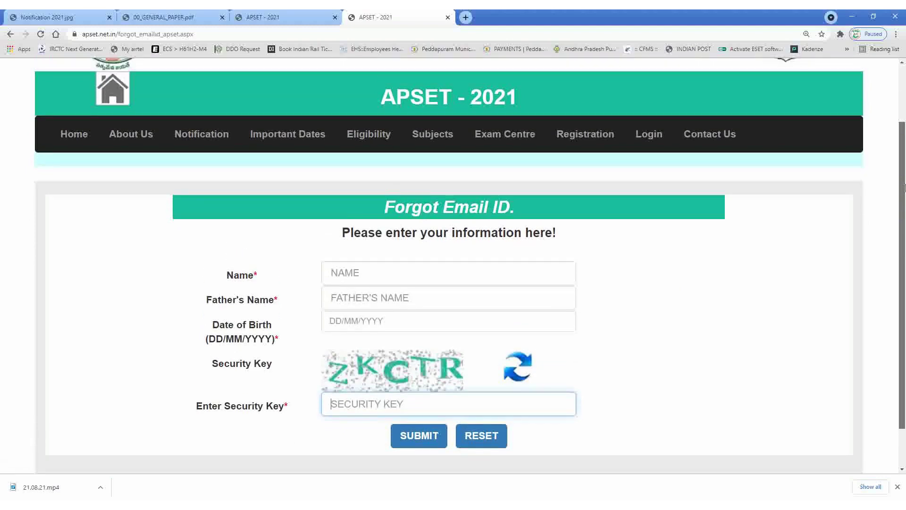
left_click(646, 141)
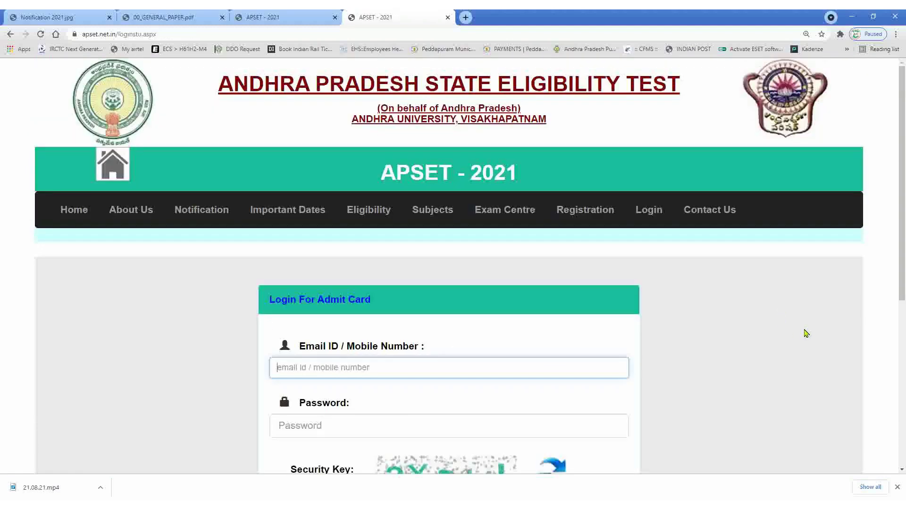
Open the Forgot password form from the login page and examine its name, father's name, date of birth and security key fields
left_click_drag(902, 213, 879, 382)
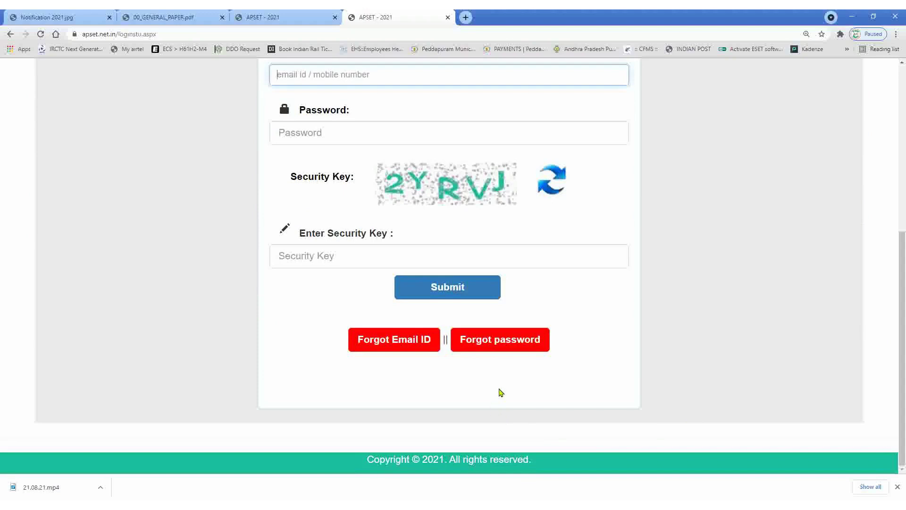
left_click(494, 344)
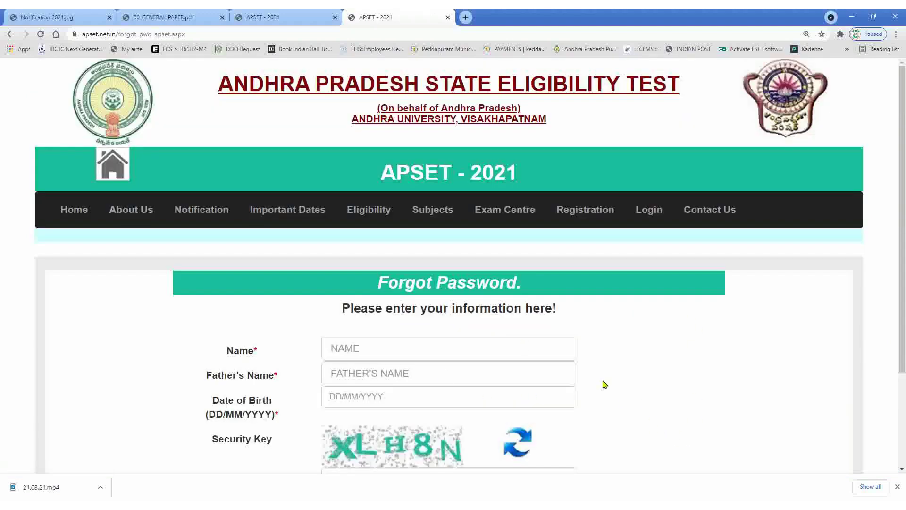
left_click(385, 347)
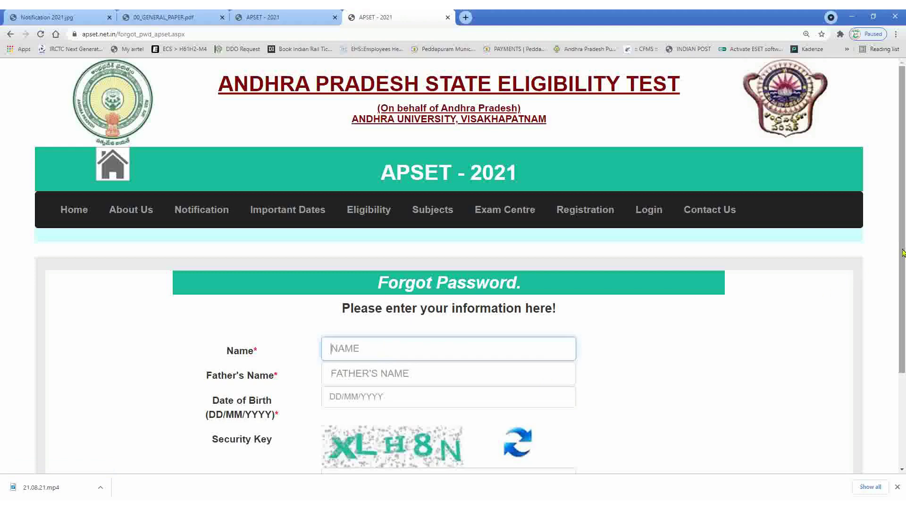
scroll(894, 265, "down", 3)
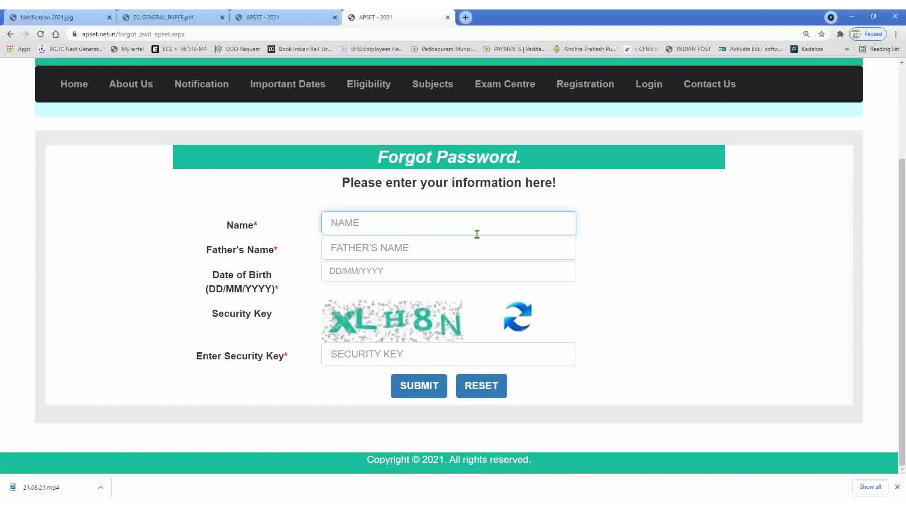
left_click(399, 249)
left_click(388, 273)
left_click(289, 297)
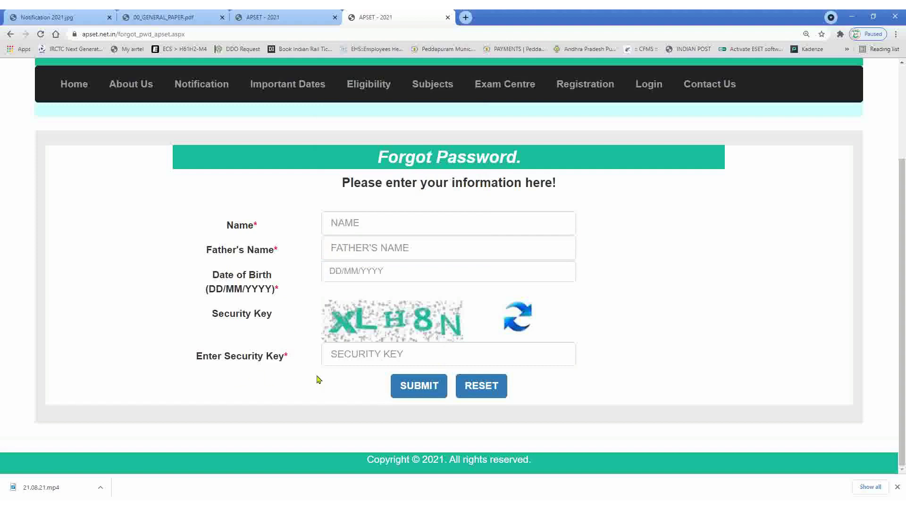
left_click(373, 357)
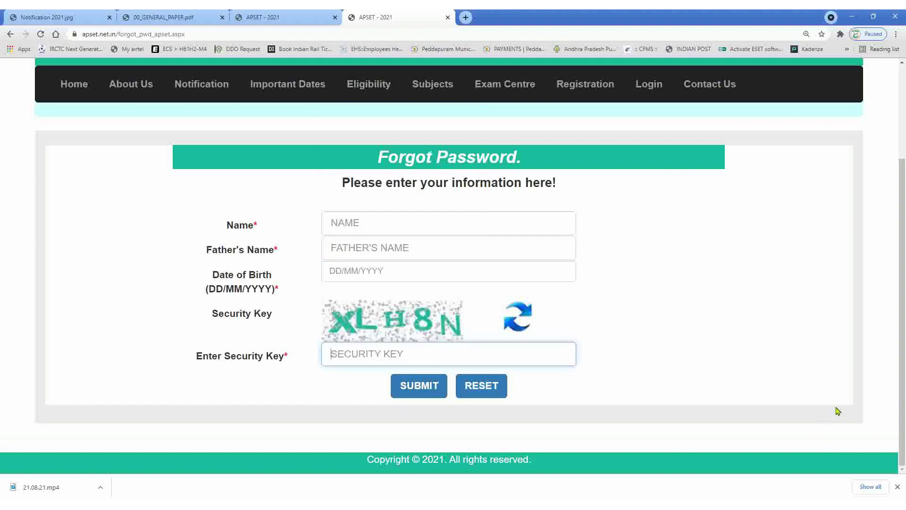
left_click_drag(902, 342, 903, 341)
scroll(903, 341, "up", 3)
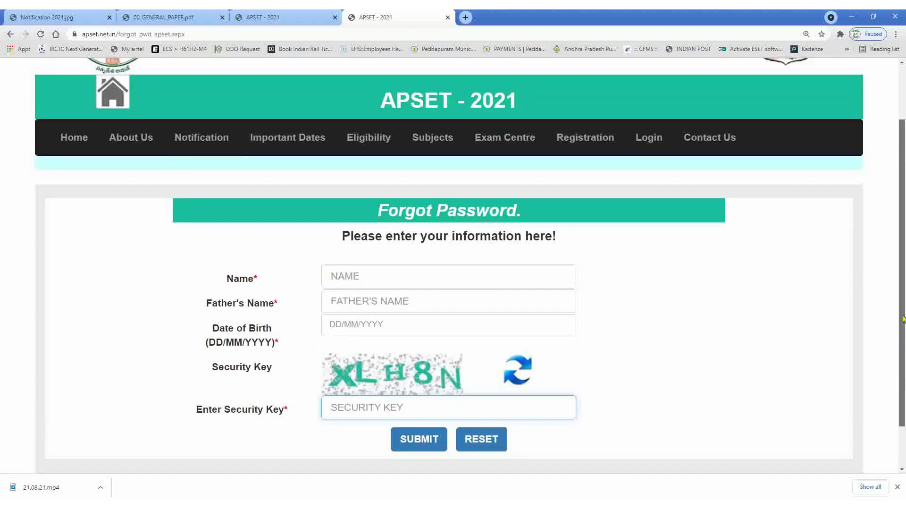